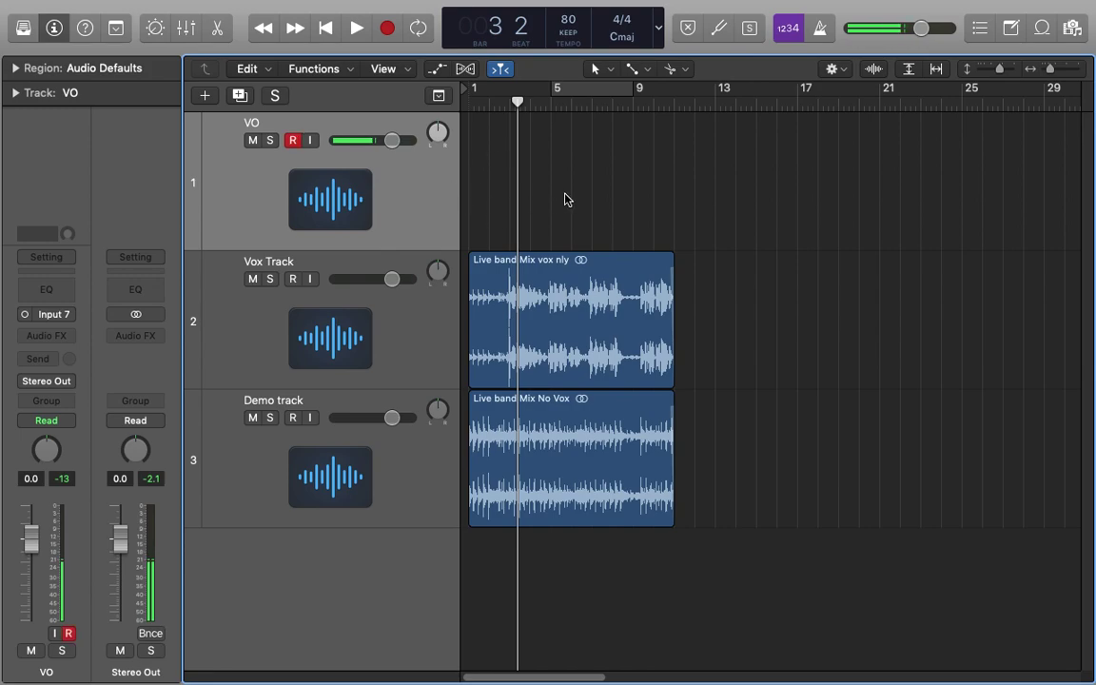
Zoom the timeline to show bars 1–21, arm the vocal track for recording, and return the playhead near bar 1.
key(super+Left)
key(super+Right)
key(super+Right)
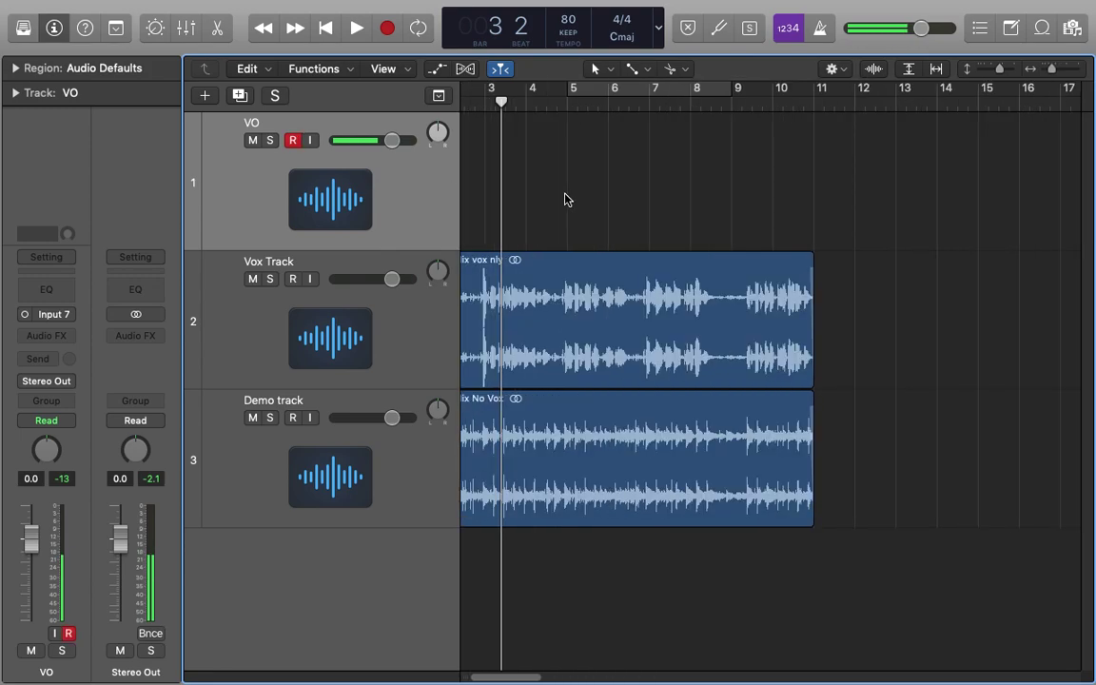
scroll(564, 200, left, 5)
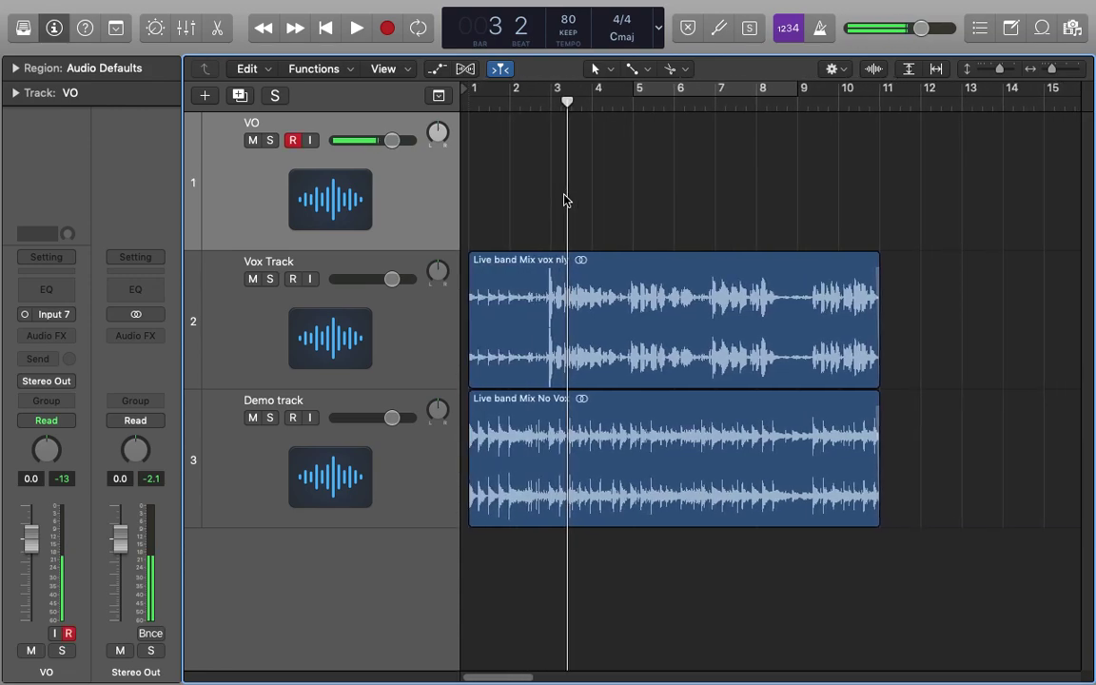
key(super+Left)
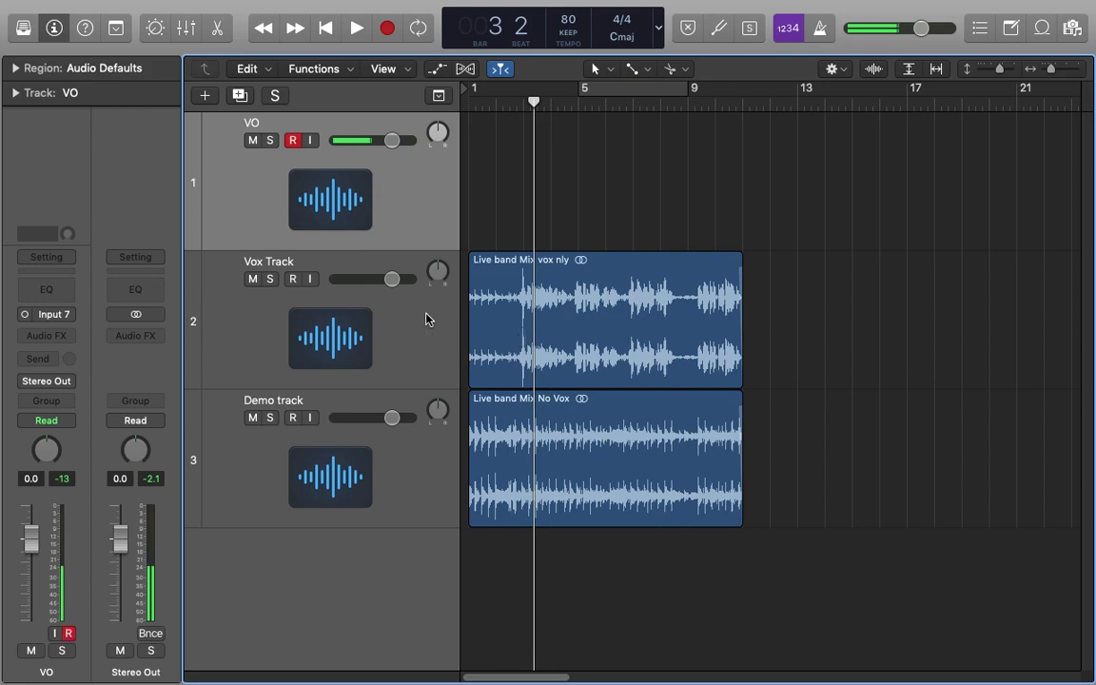
key(alt+ctrl+r)
mouse_move(523, 102)
mouse_down()
mouse_move(487, 102)
mouse_move(523, 102)
mouse_up()
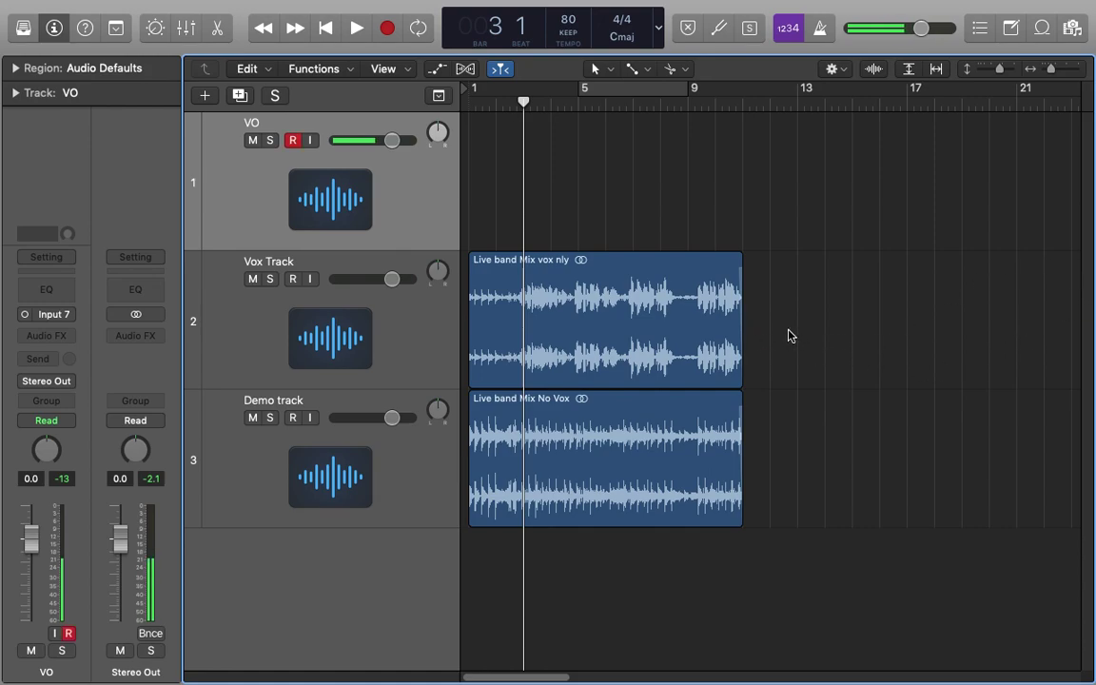
Switch between Vox Track and Demo and move the playhead to about bar 3.
click(434, 344)
click(430, 456)
click(414, 316)
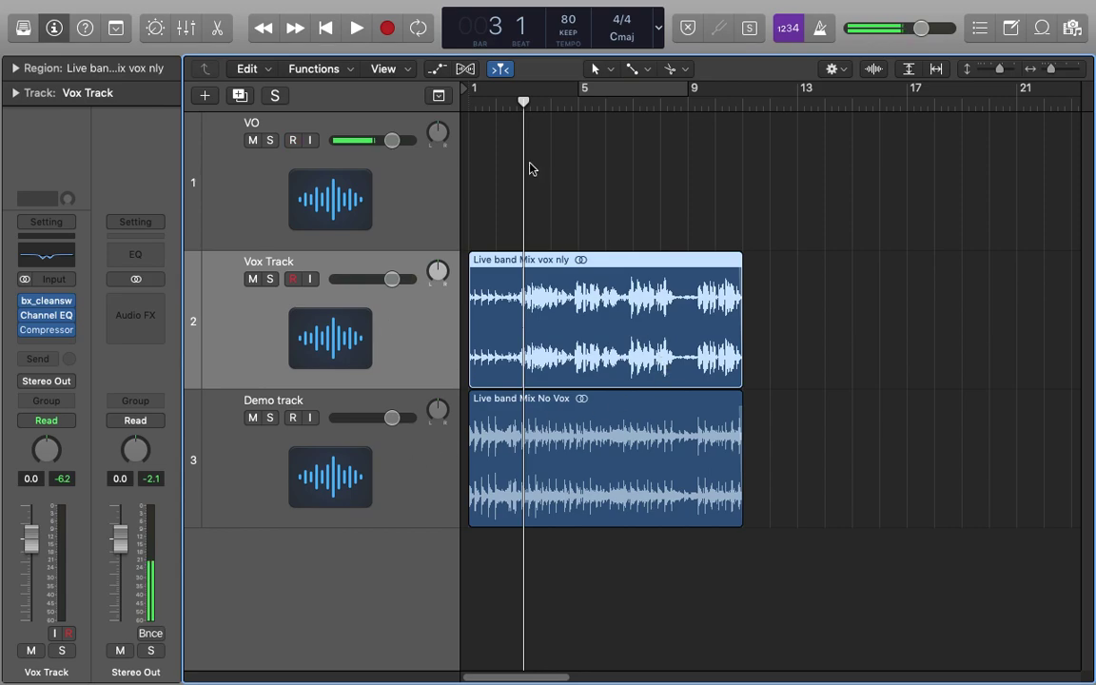
mouse_move(523, 103)
mouse_down()
mouse_move(604, 104)
mouse_move(519, 116)
mouse_up()
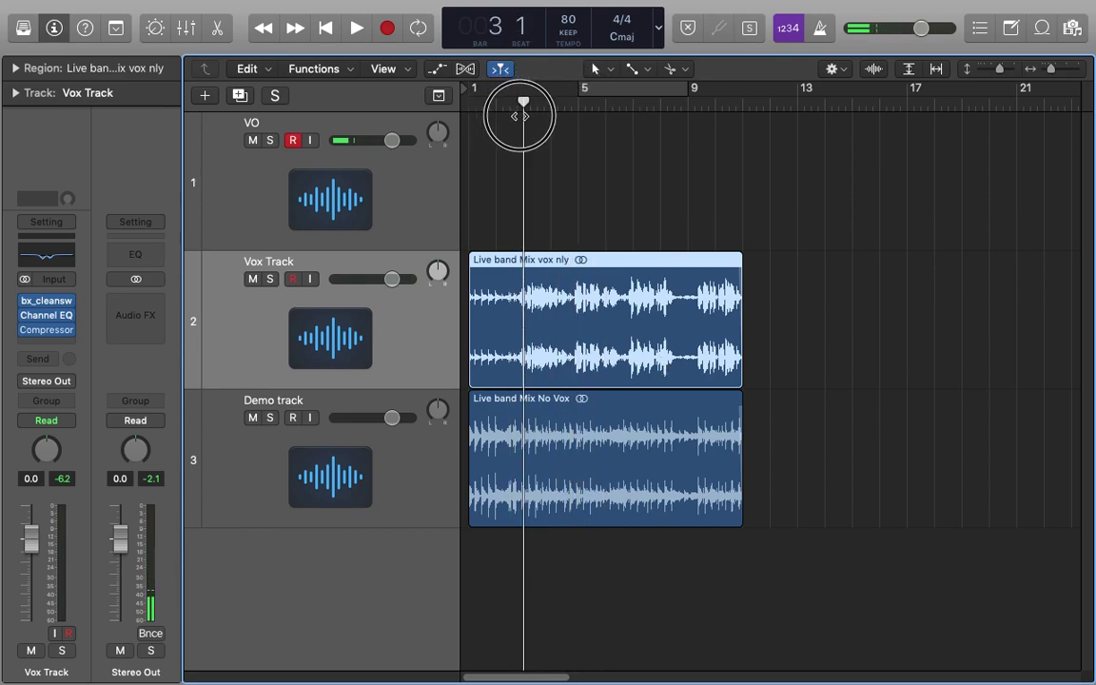
Select the Demo track and mute it.
click(432, 506)
click(416, 354)
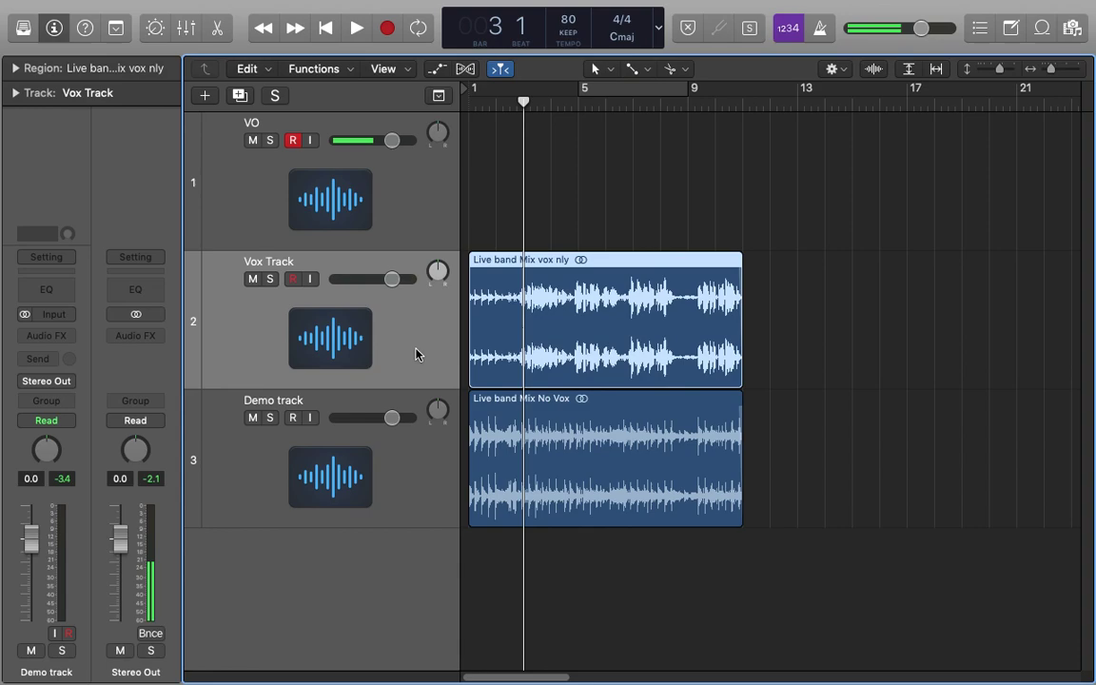
click(391, 487)
click(397, 368)
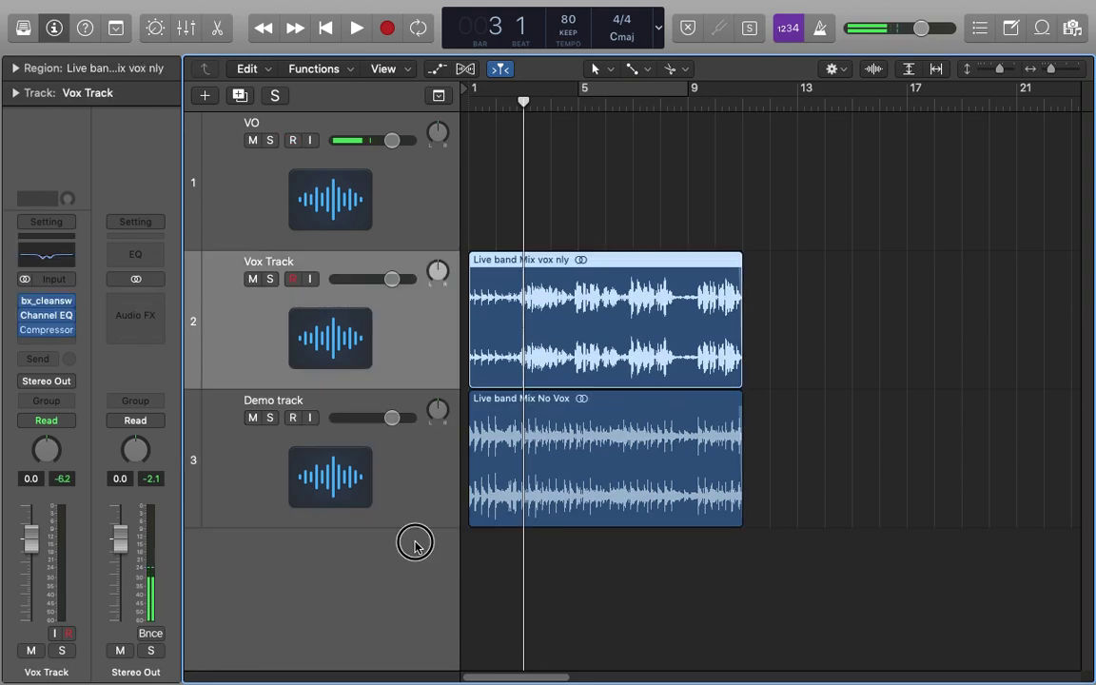
click(323, 488)
click(253, 419)
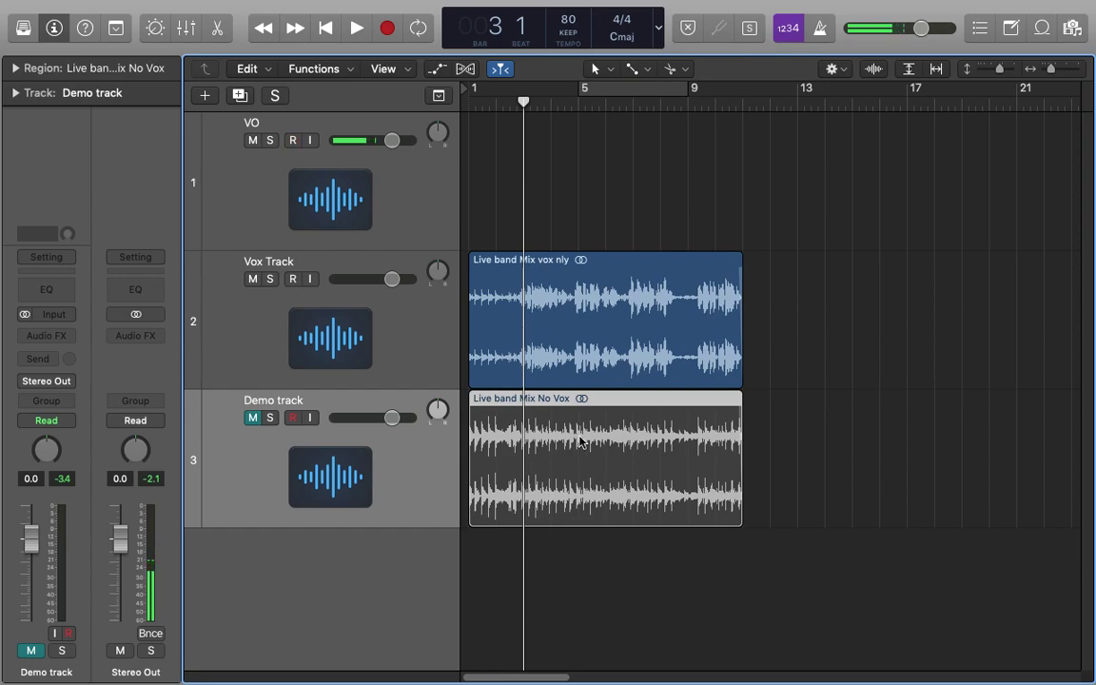
Put the playhead back at bar 2 and zoom in on the surrounding bars.
drag(522, 100, 510, 102)
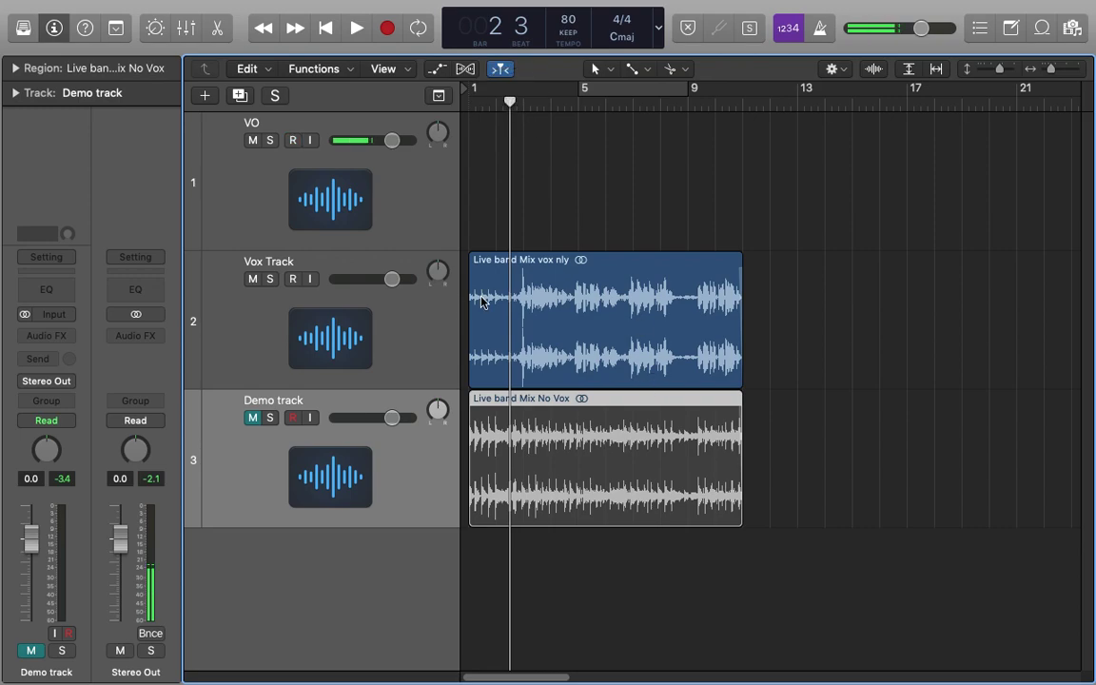
key(super+Right)
key(super+Right)
key(super+Right)
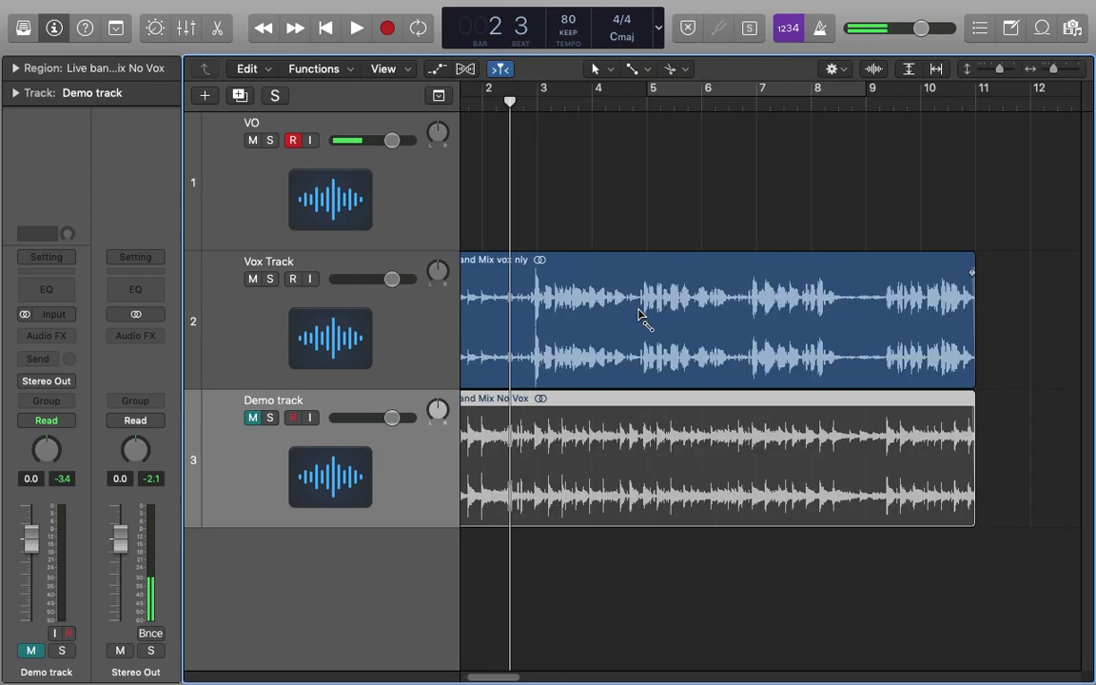
scroll(882, 325, right, 5)
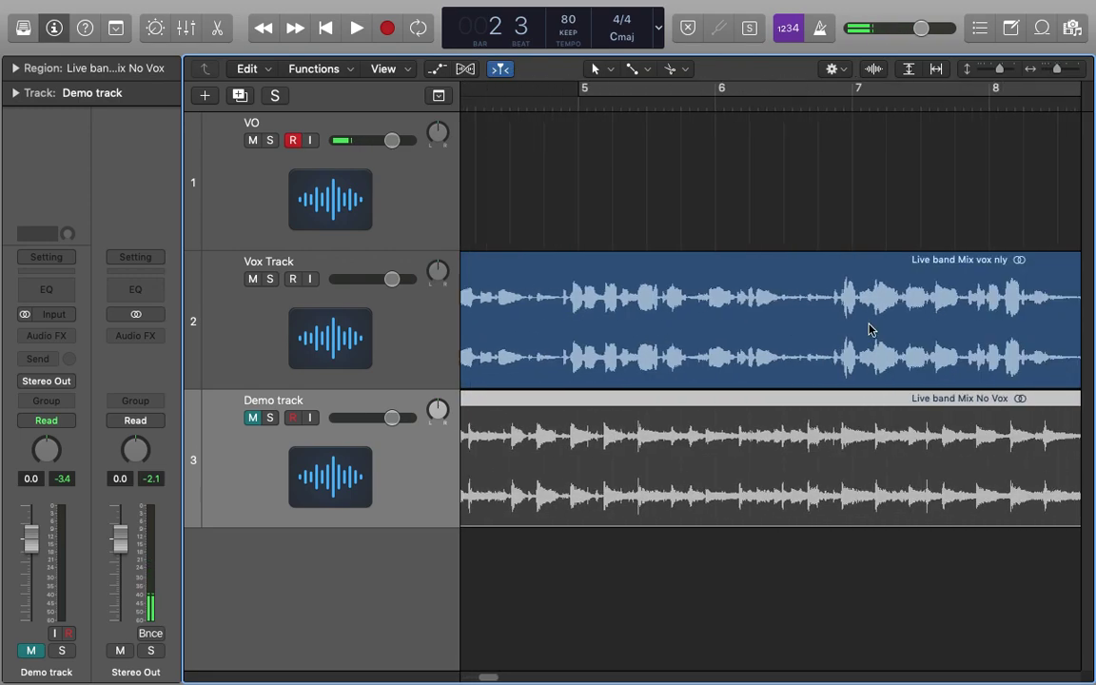
scroll(930, 330, left, 5)
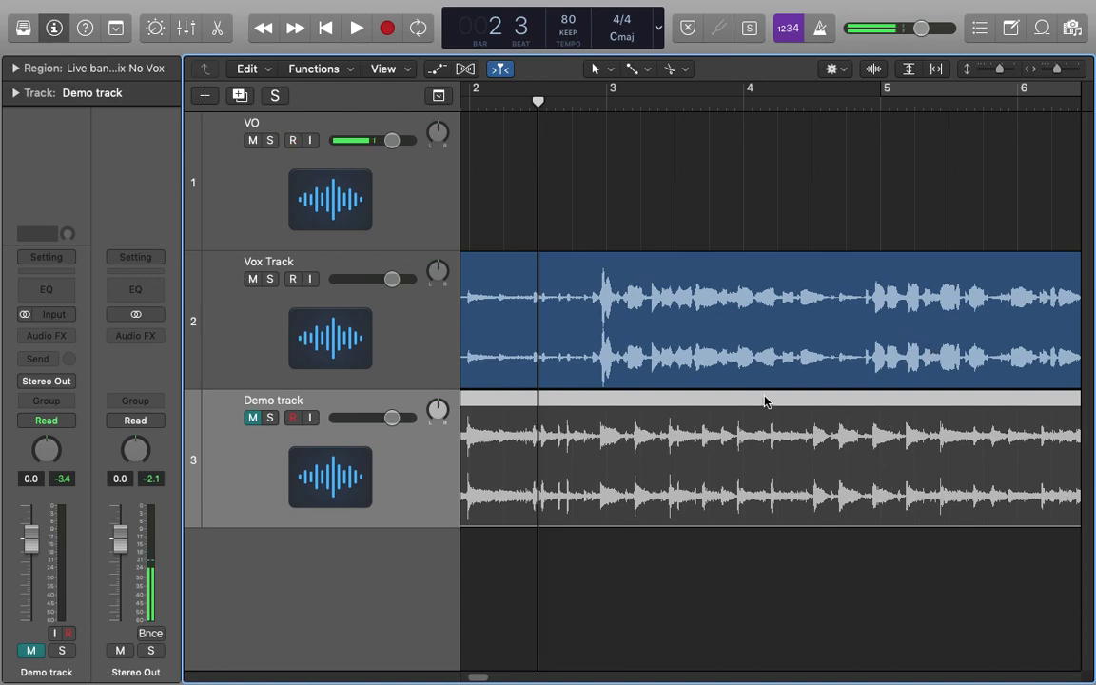
Insert a Classic VCA Compressor on Vox Track and position its window.
click(336, 271)
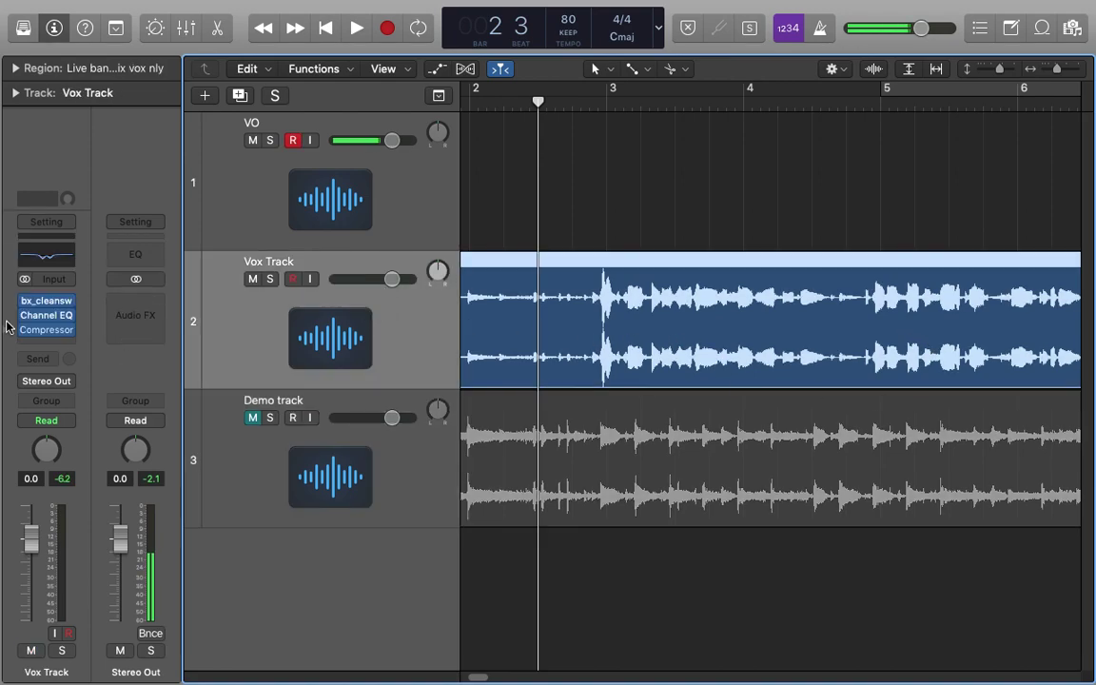
click(47, 329)
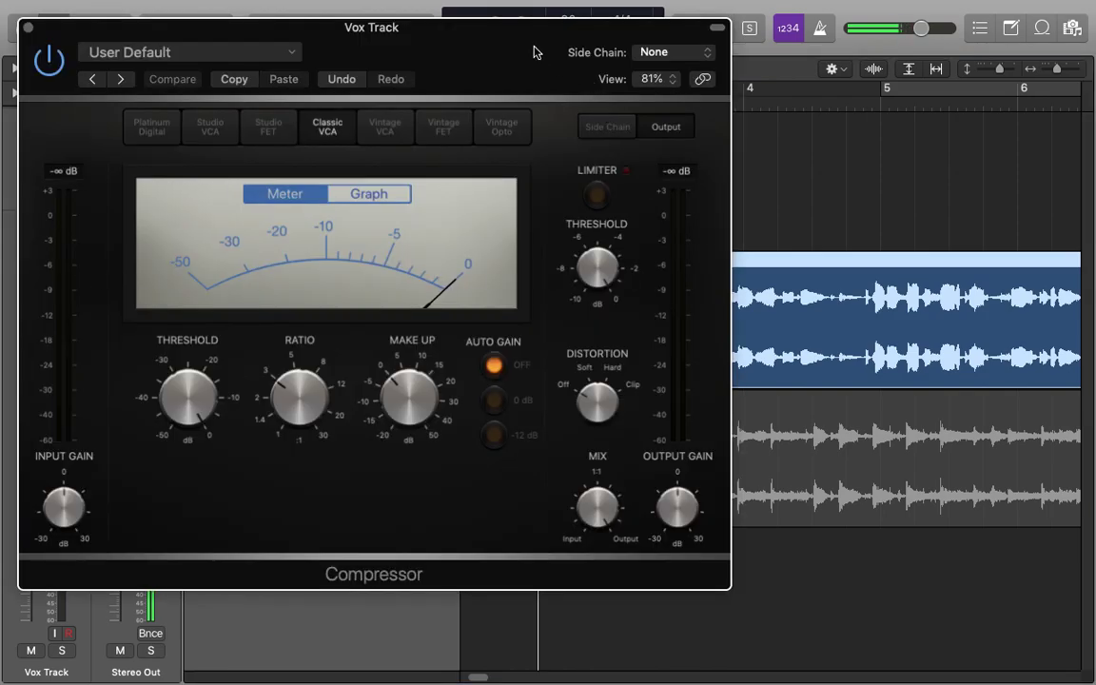
drag(528, 44, 665, 90)
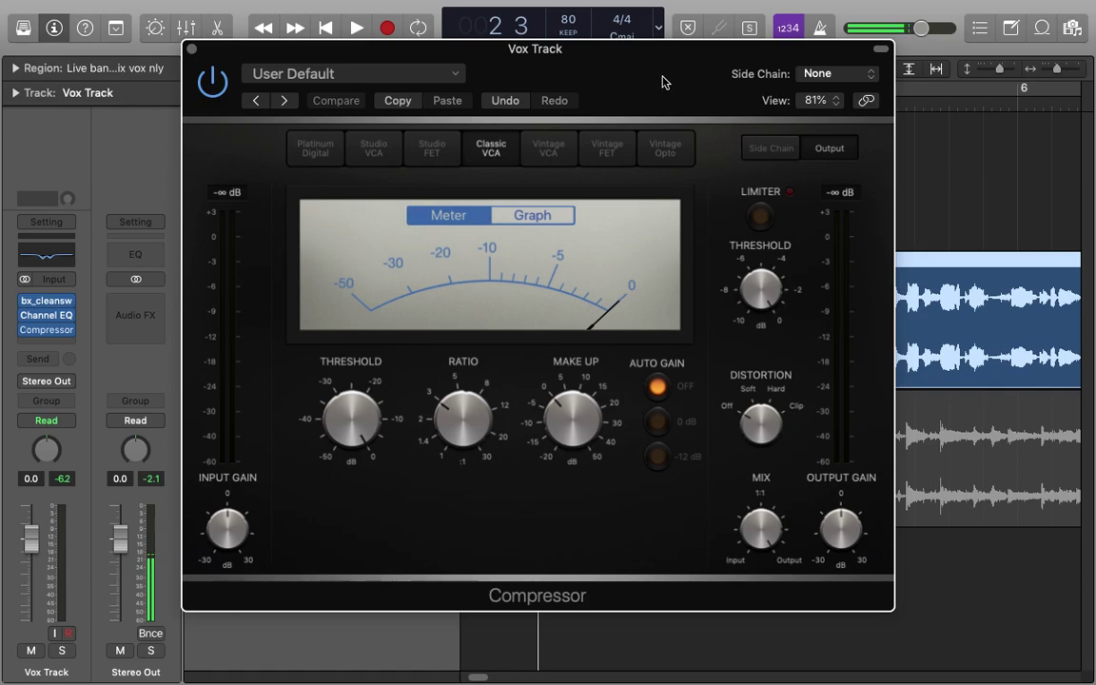
Turn the compressor Ratio to 3.1:1 and move the plug-in window higher up.
mouse_move(664, 83)
mouse_down()
mouse_move(642, 71)
mouse_move(656, 86)
mouse_up()
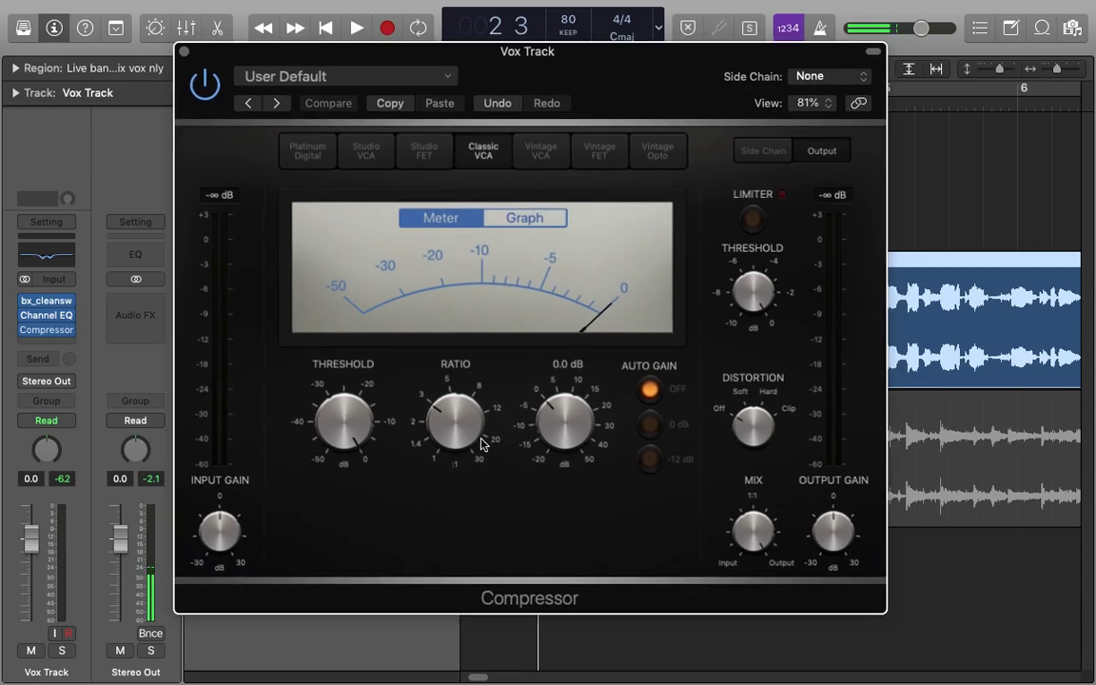
drag(652, 79, 691, 75)
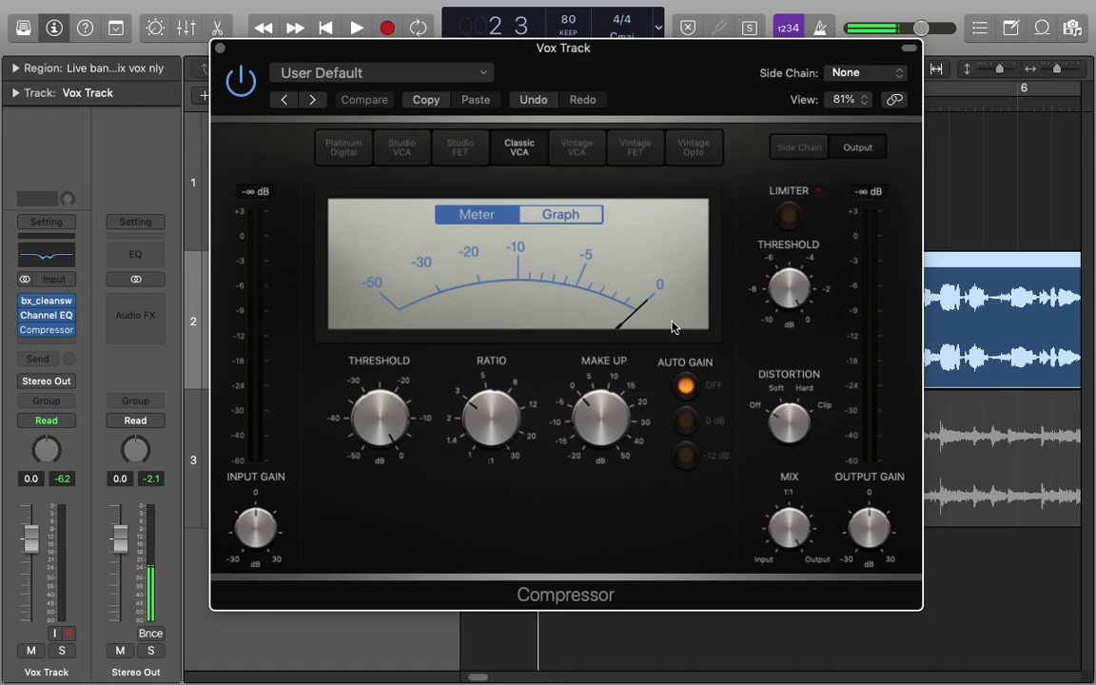
drag(634, 86, 639, 109)
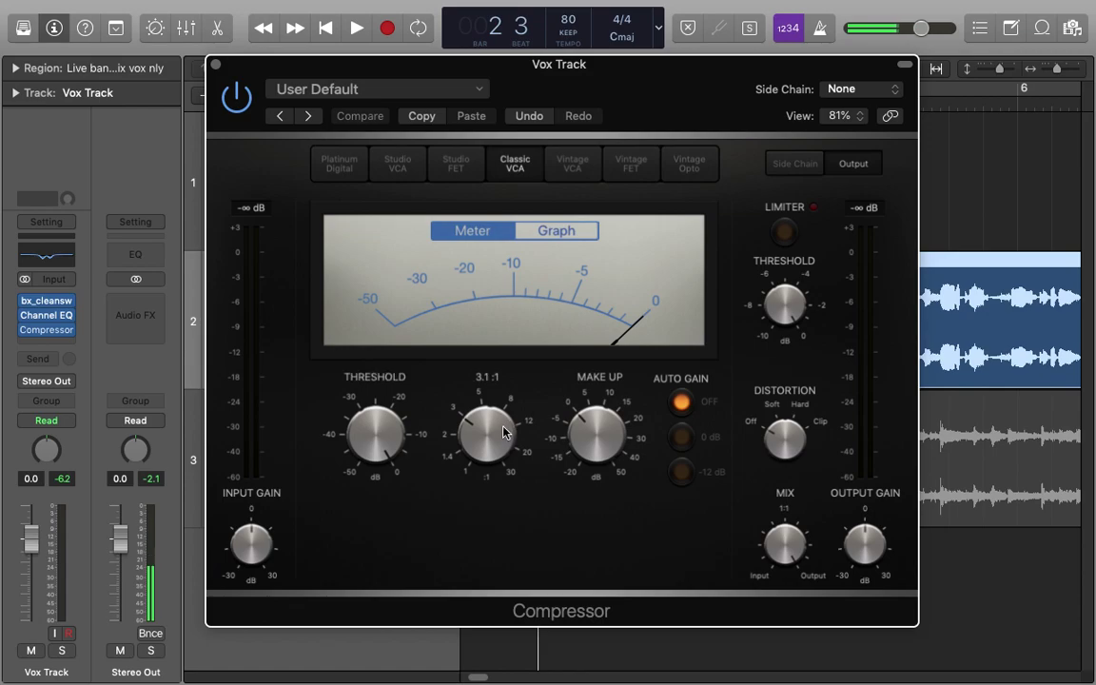
drag(623, 78, 632, 36)
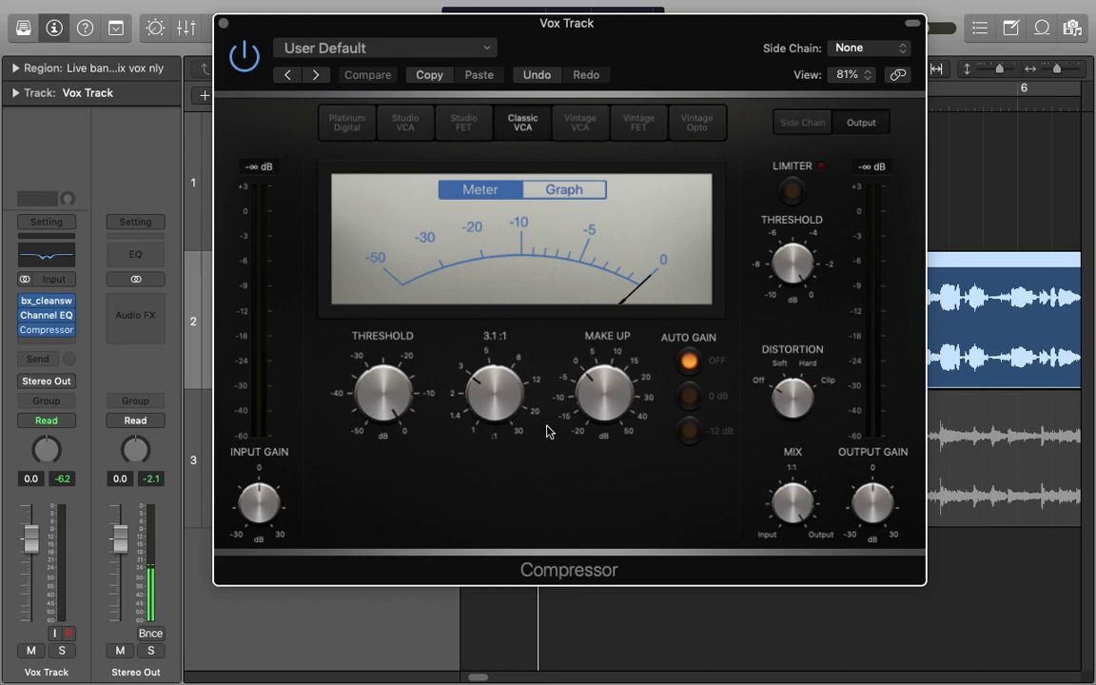
Audition the Studio FET and Platinum Digital models, return to Classic VCA, and close the window.
click(463, 122)
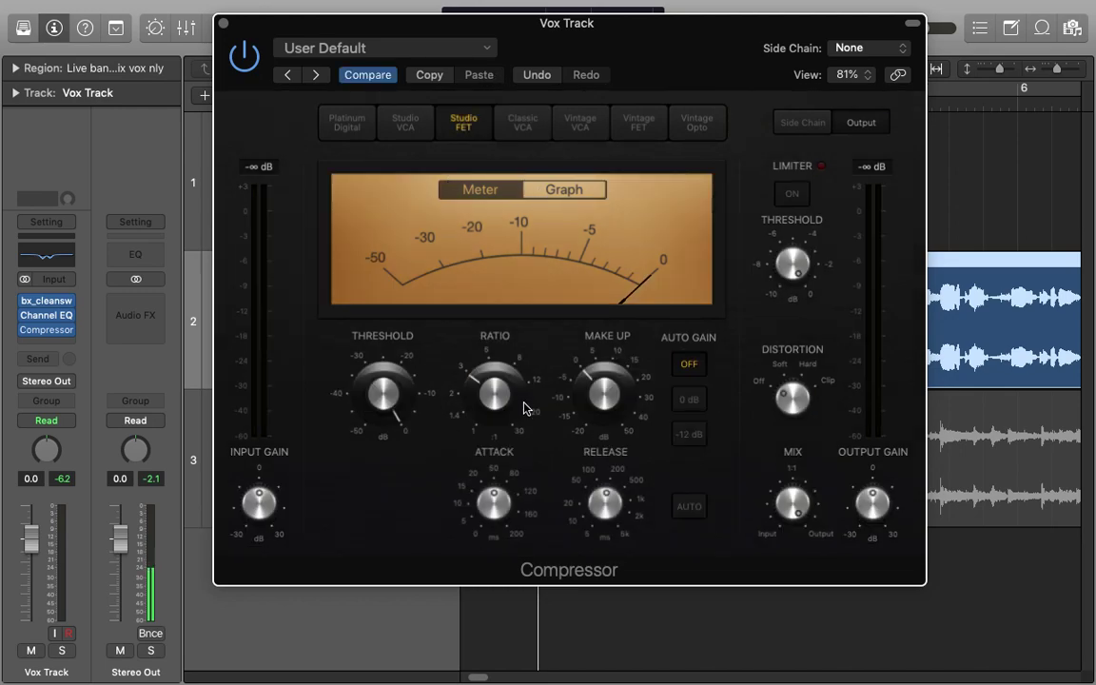
click(338, 123)
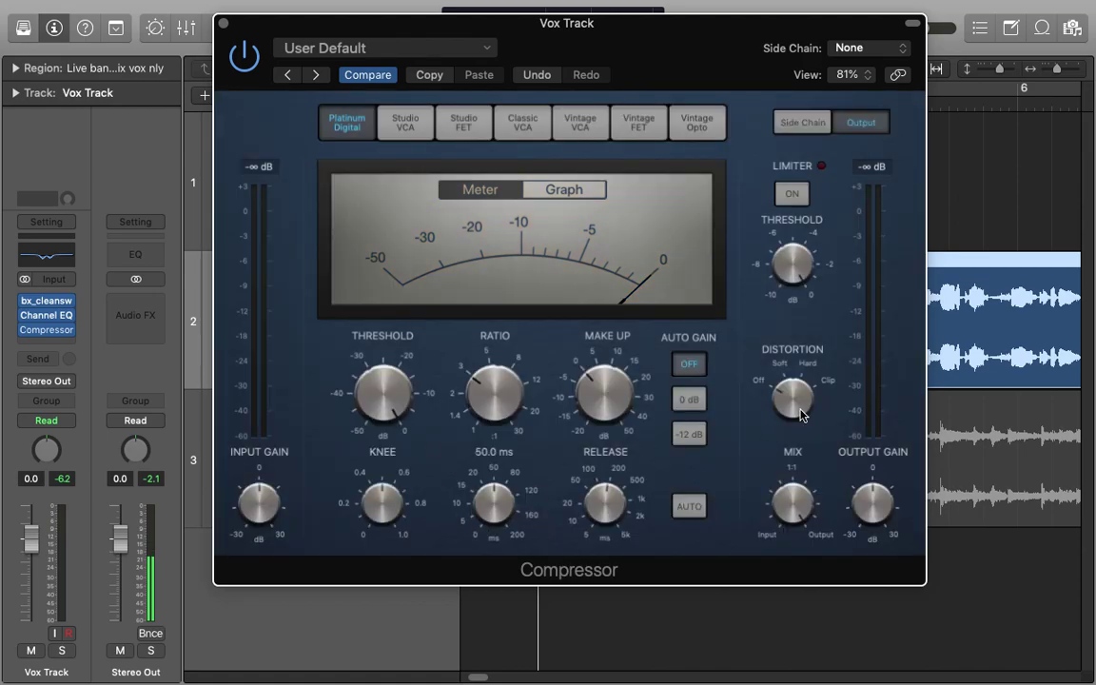
click(514, 119)
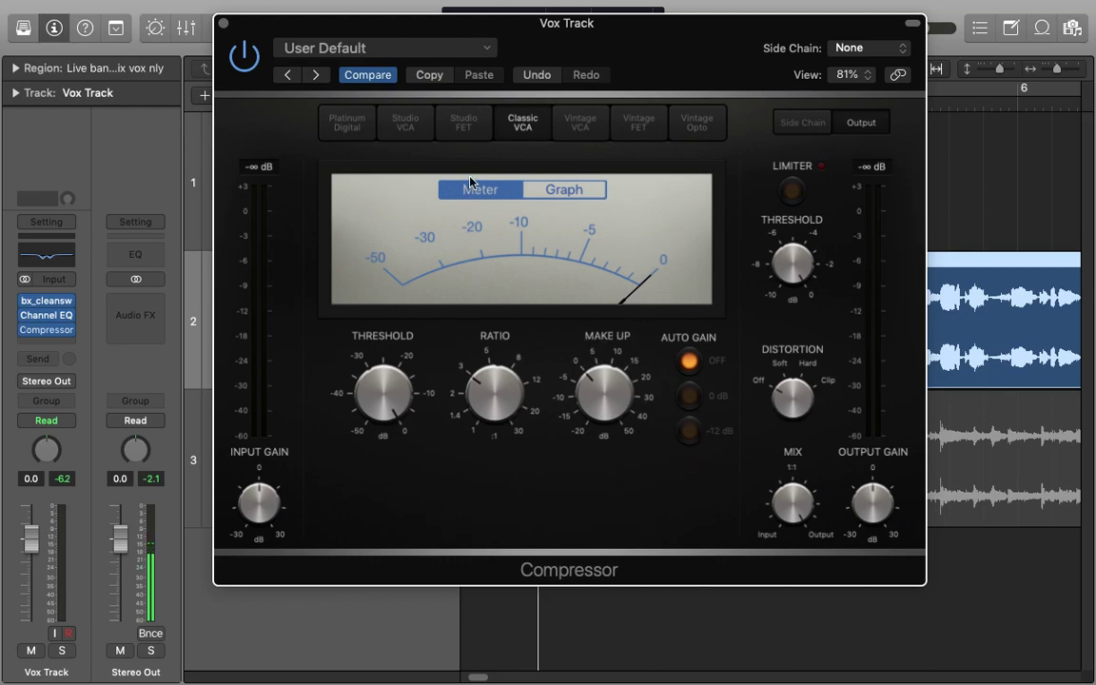
drag(240, 23, 314, 76)
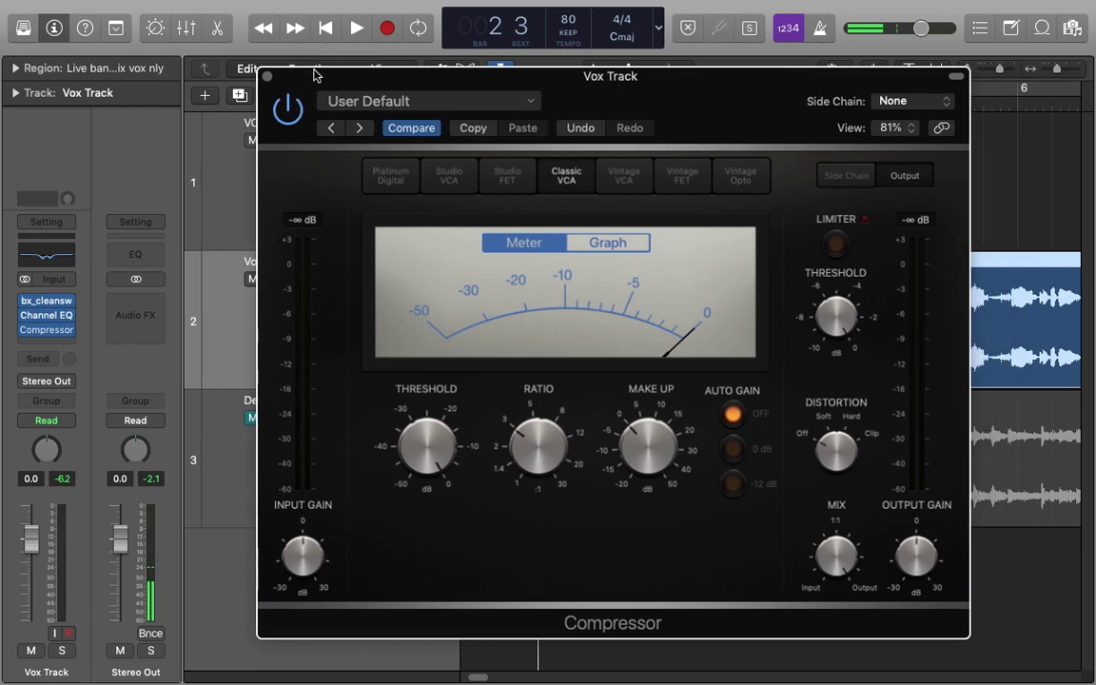
click(268, 75)
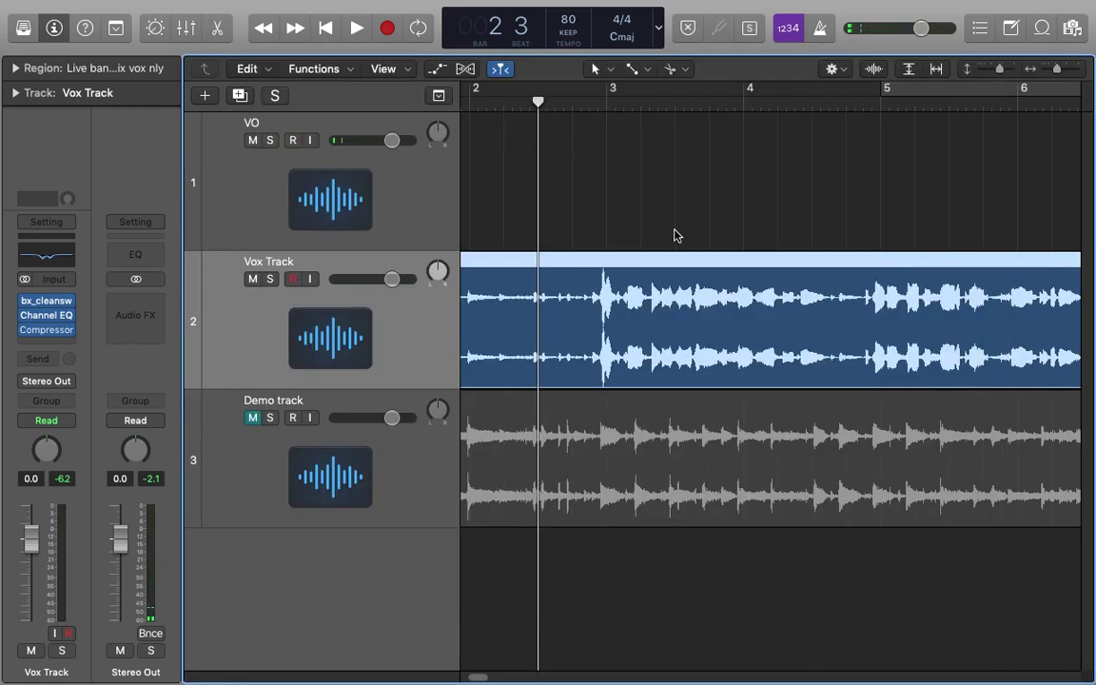
Start playback and zoom the arrange view out twice to follow it past bar 11.
key(space)
key(super+Left)
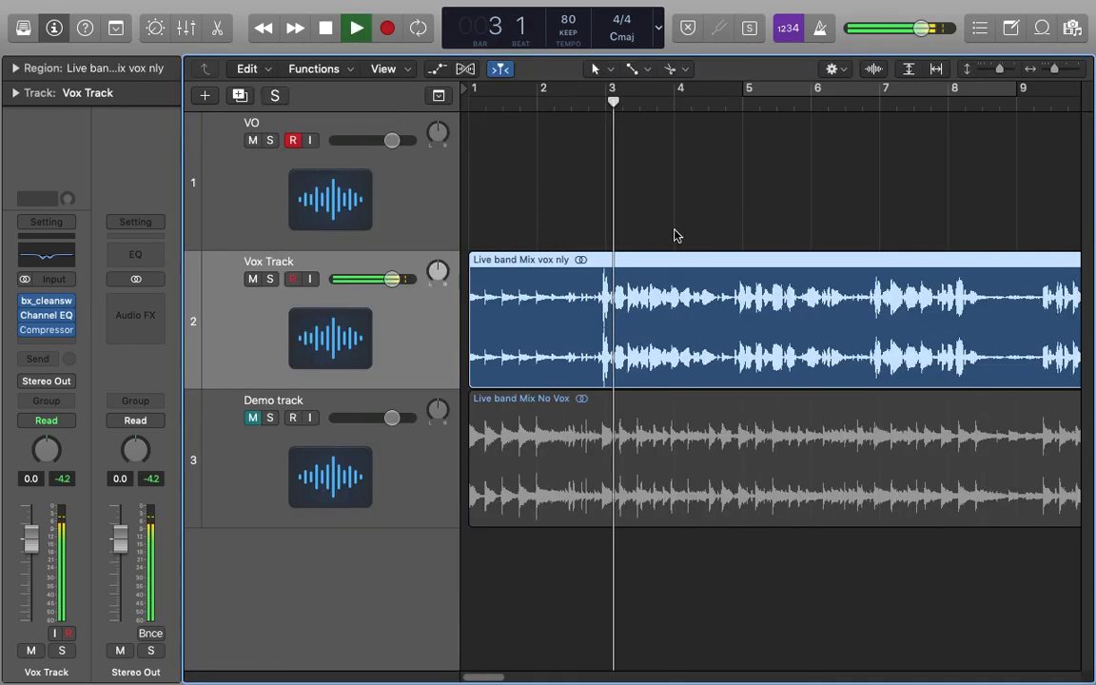
key(super+Left)
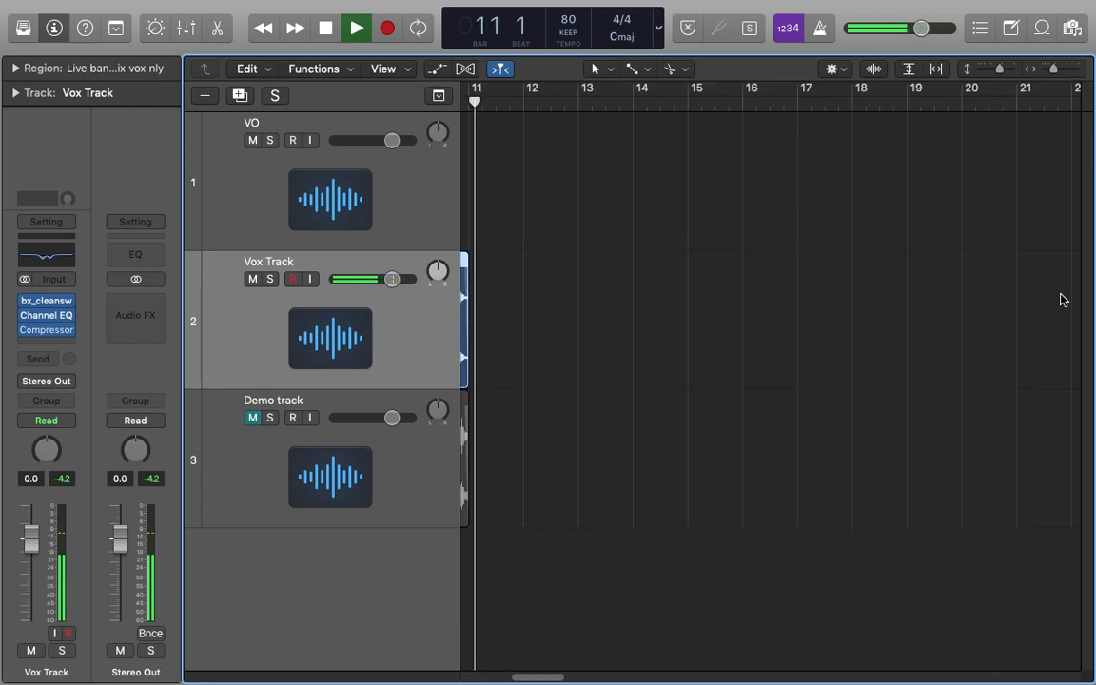
Stop playback, enlarge and zoom into the first bars, and place the playhead at bar 2 beat 4.
key(space)
scroll(741, 339, left, 10)
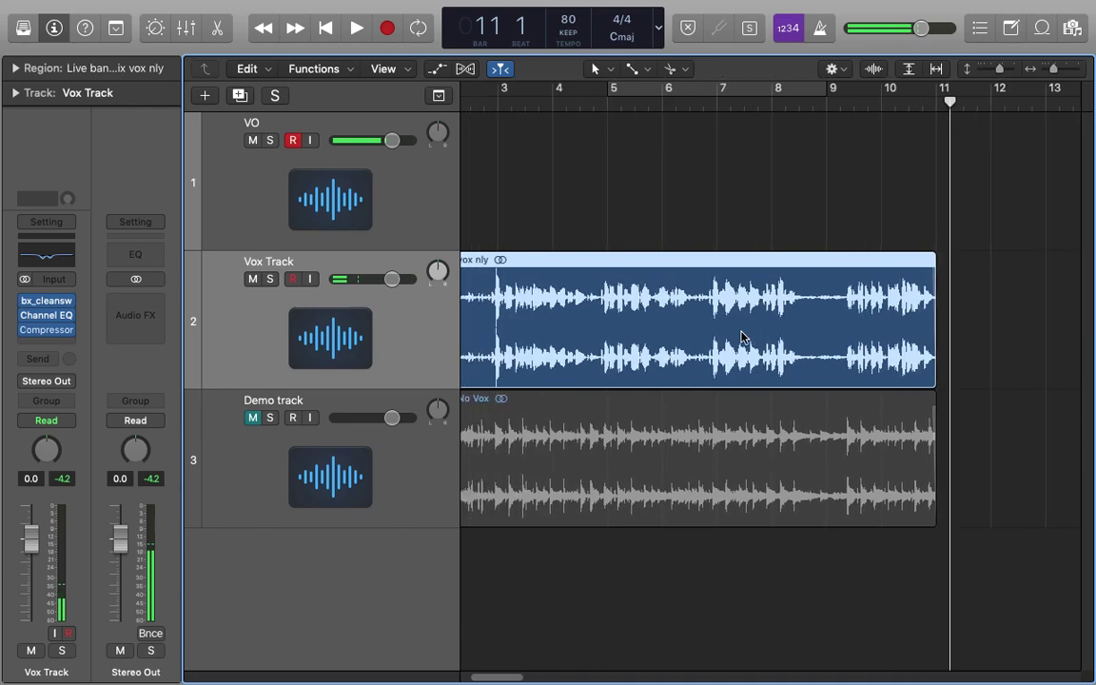
scroll(741, 339, left, 2)
key(Return)
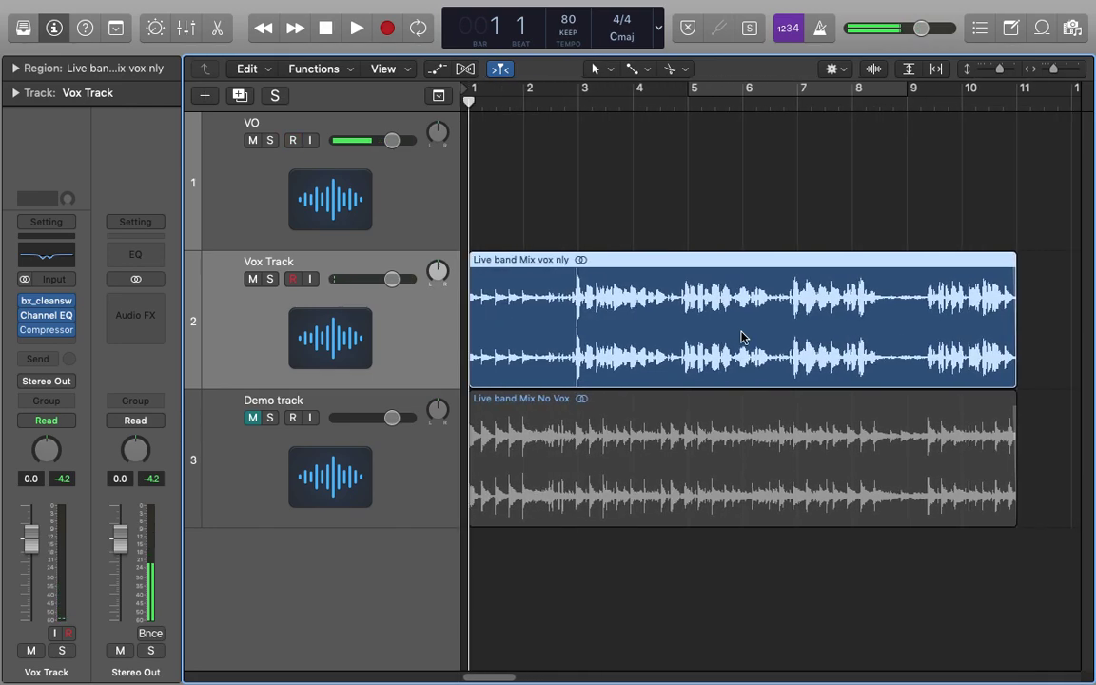
key(super+Down)
key(super+Right)
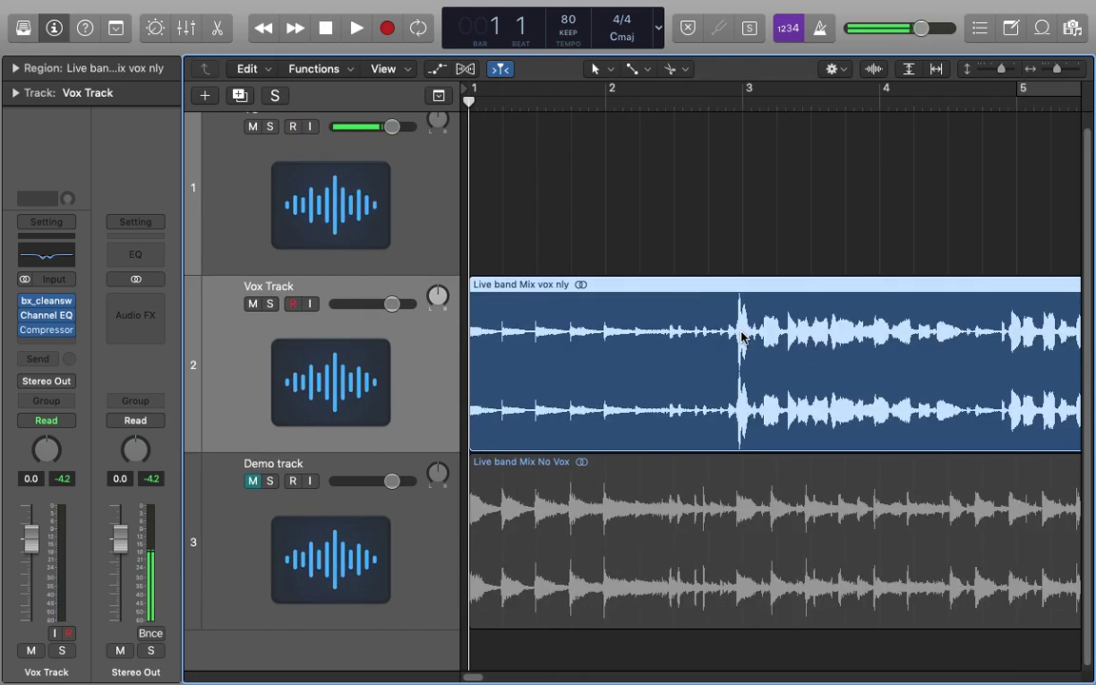
click(709, 94)
scroll(713, 285, right, 2)
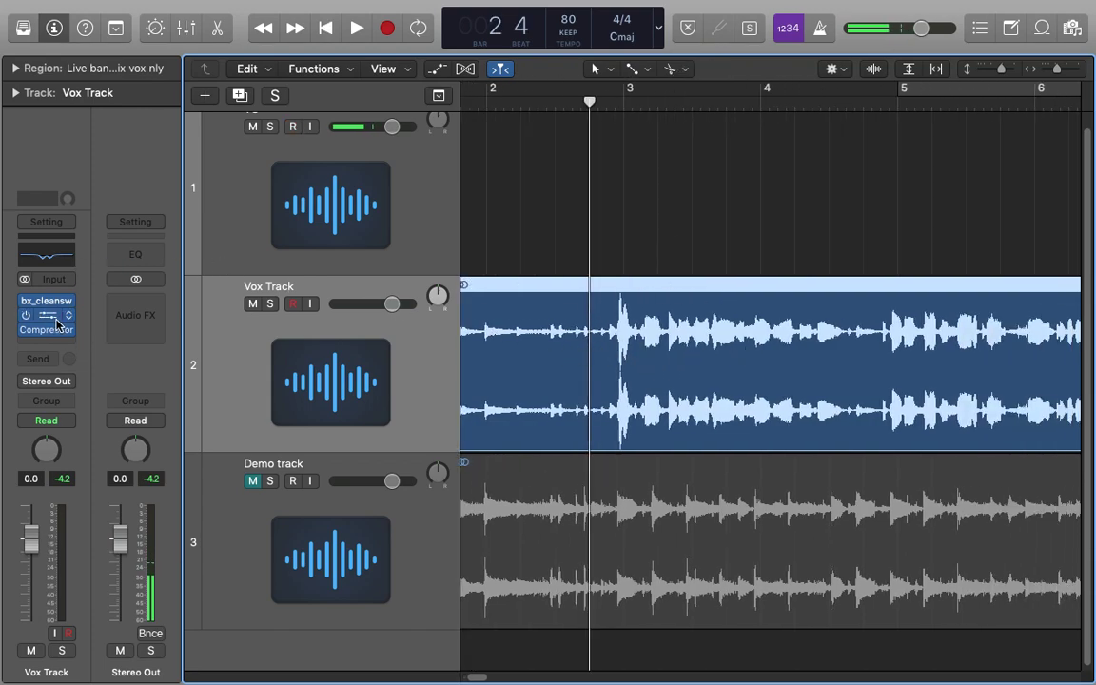
Review the Vox Track's Channel EQ and Compressor windows, then close both.
key(v)
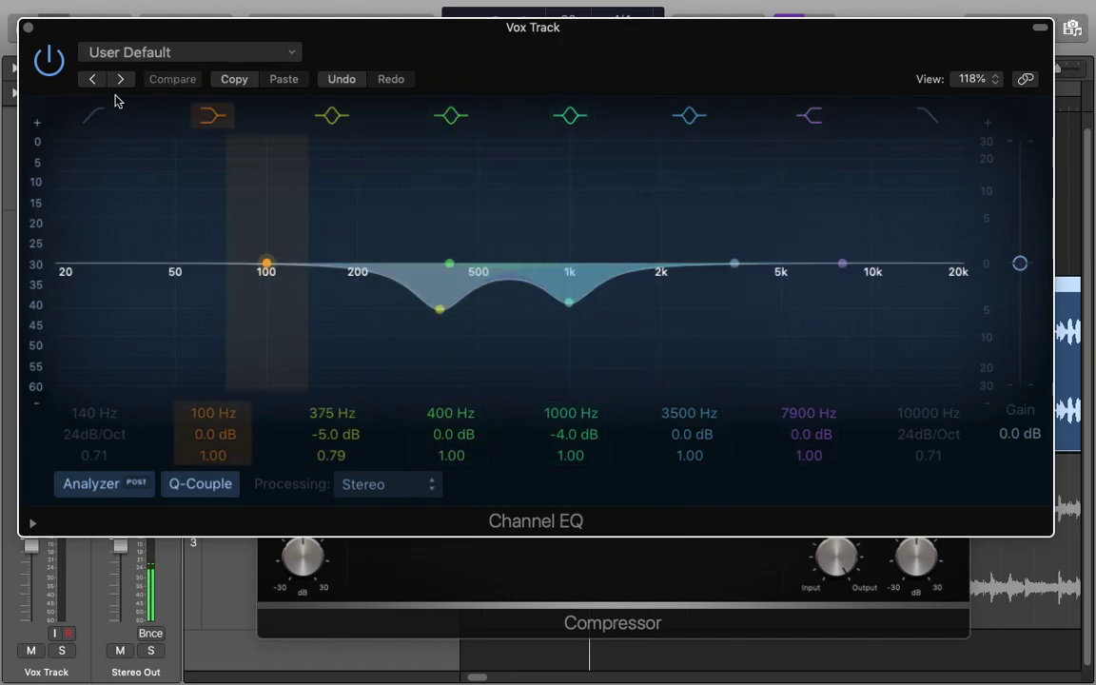
click(27, 30)
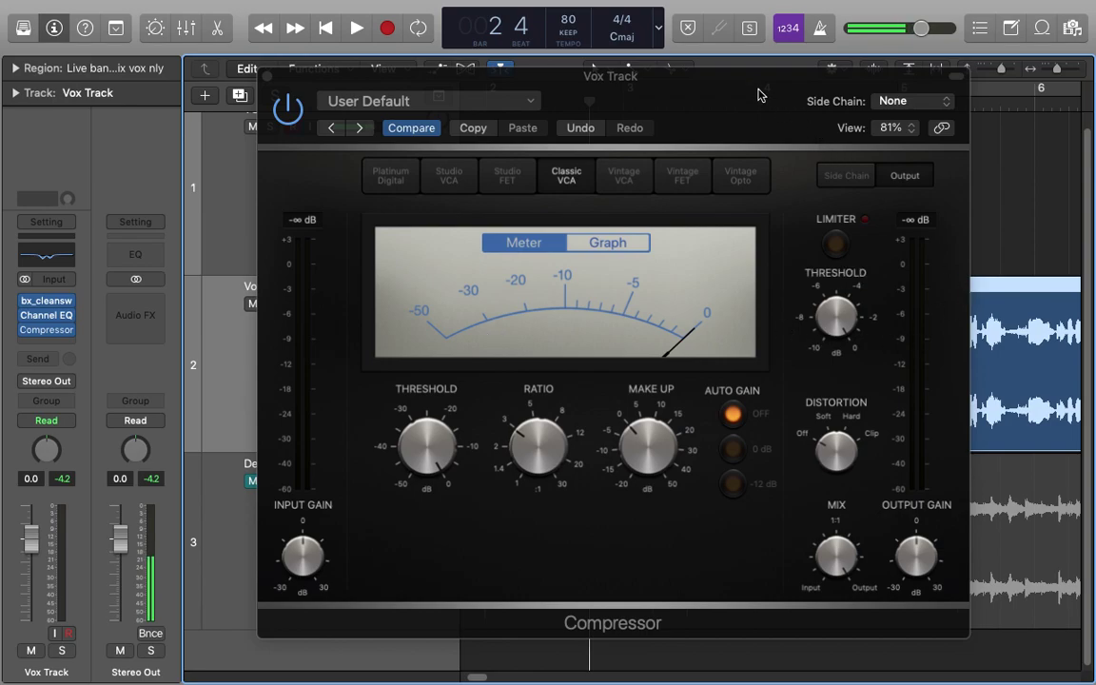
drag(743, 76, 587, 76)
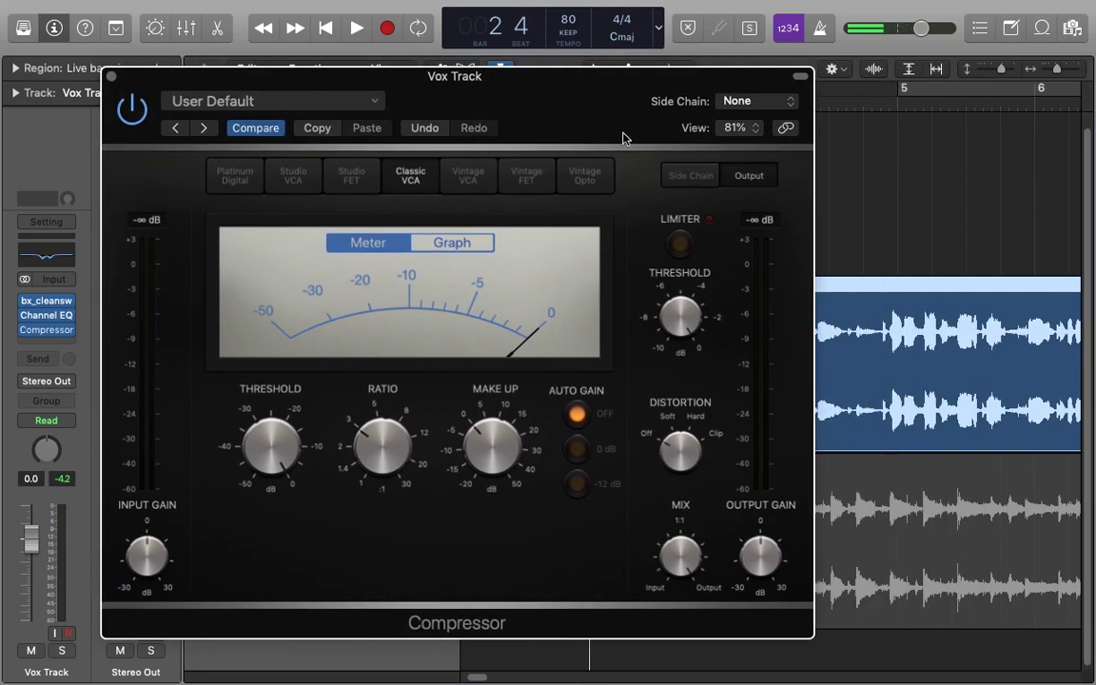
key(super+w)
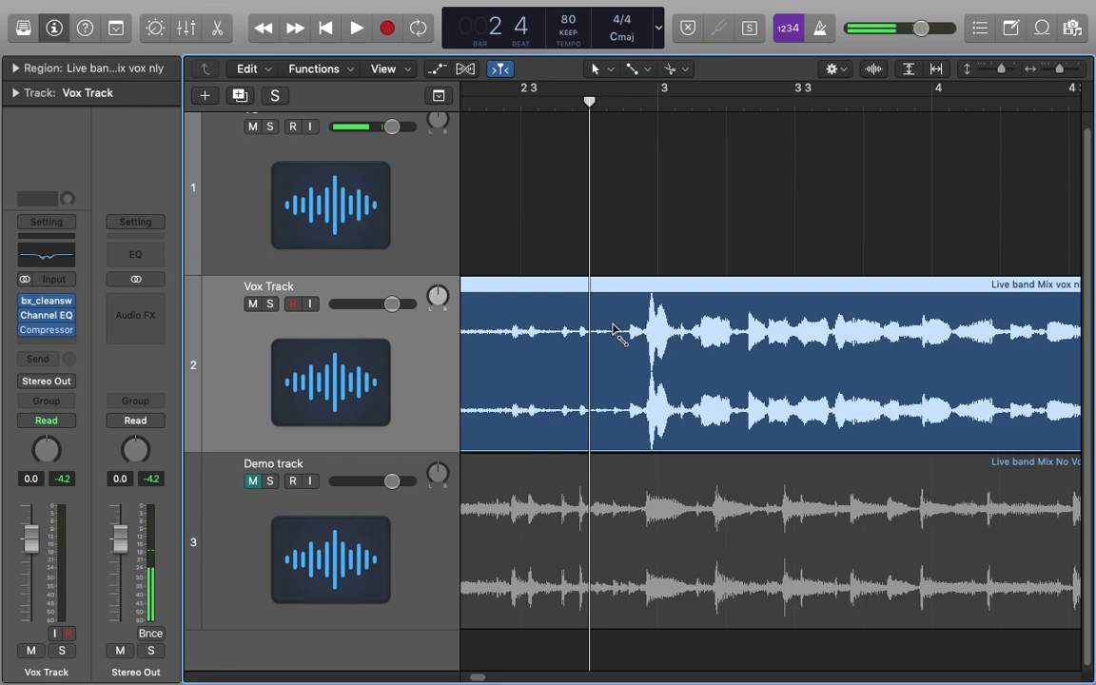
Zoom in and scroll along the timeline, placing the playhead at about bar 10 beat 4.
key(super+Right)
key(super+Right)
scroll(727, 344, right, 2)
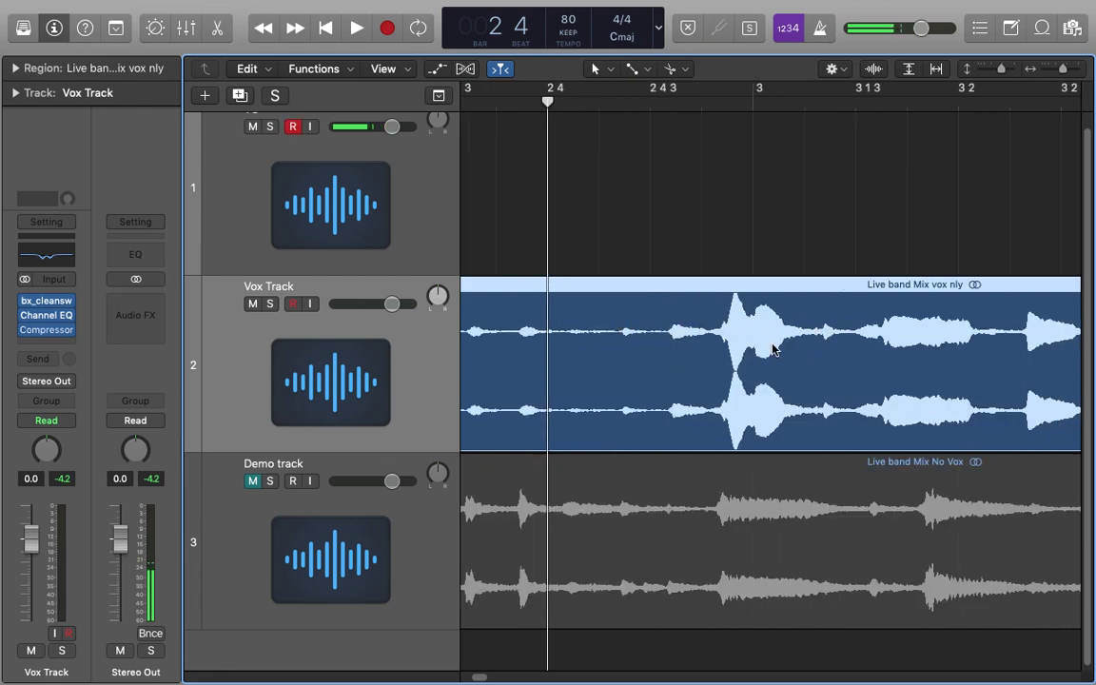
scroll(773, 347, right, 1)
scroll(788, 334, right, 3)
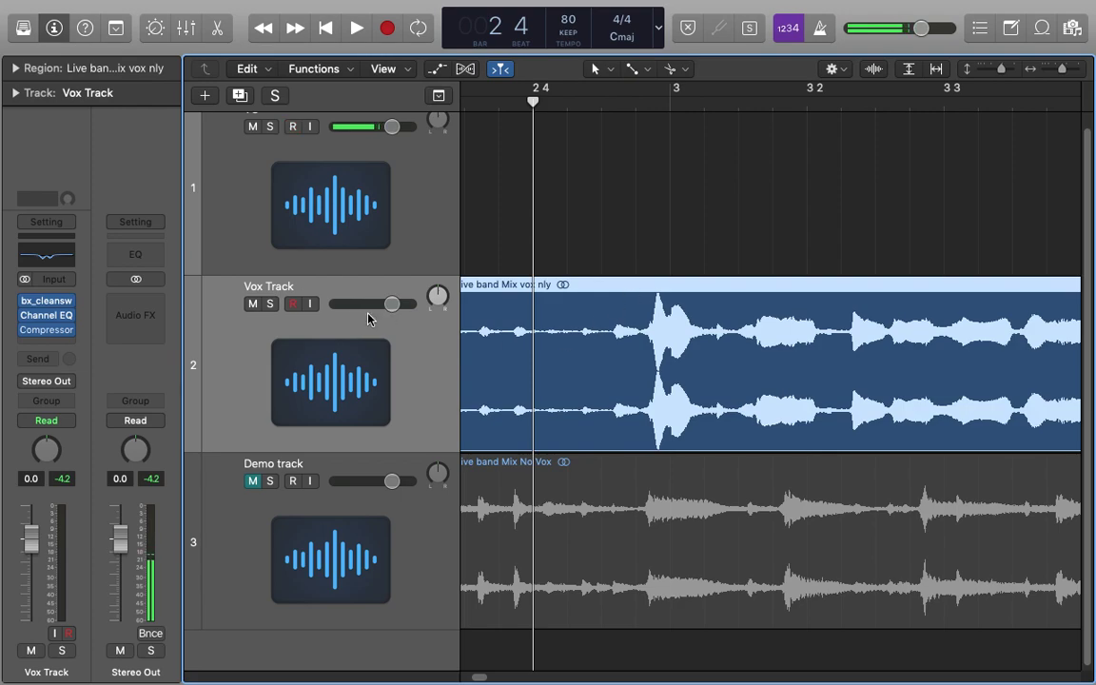
scroll(795, 362, right, 7)
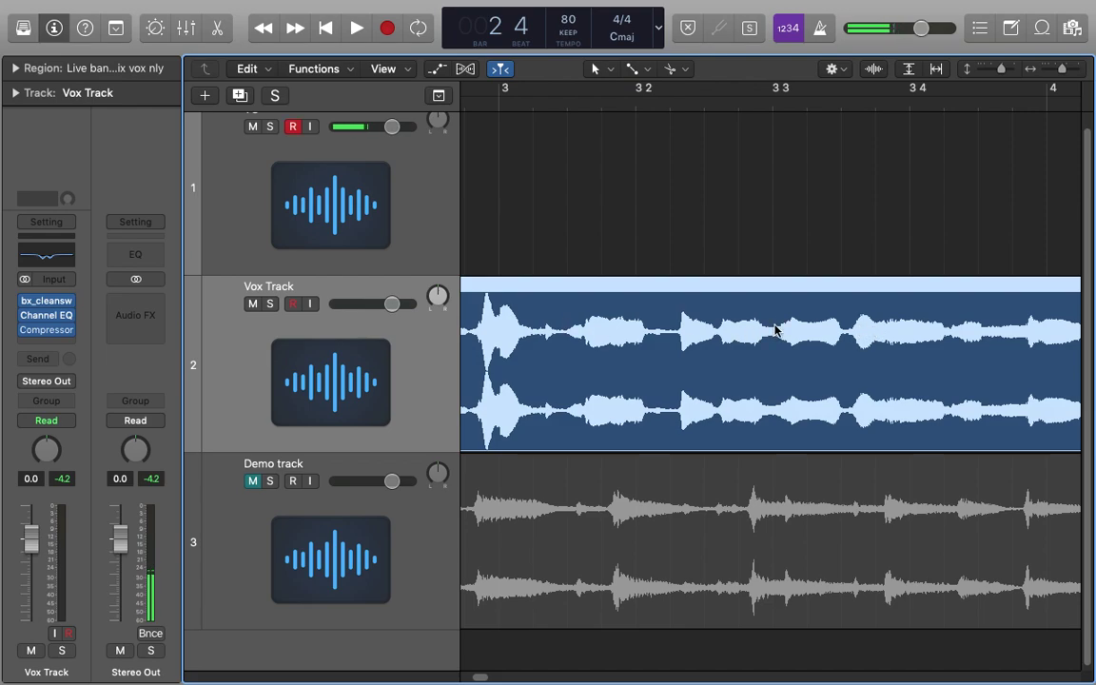
scroll(775, 330, down, 5)
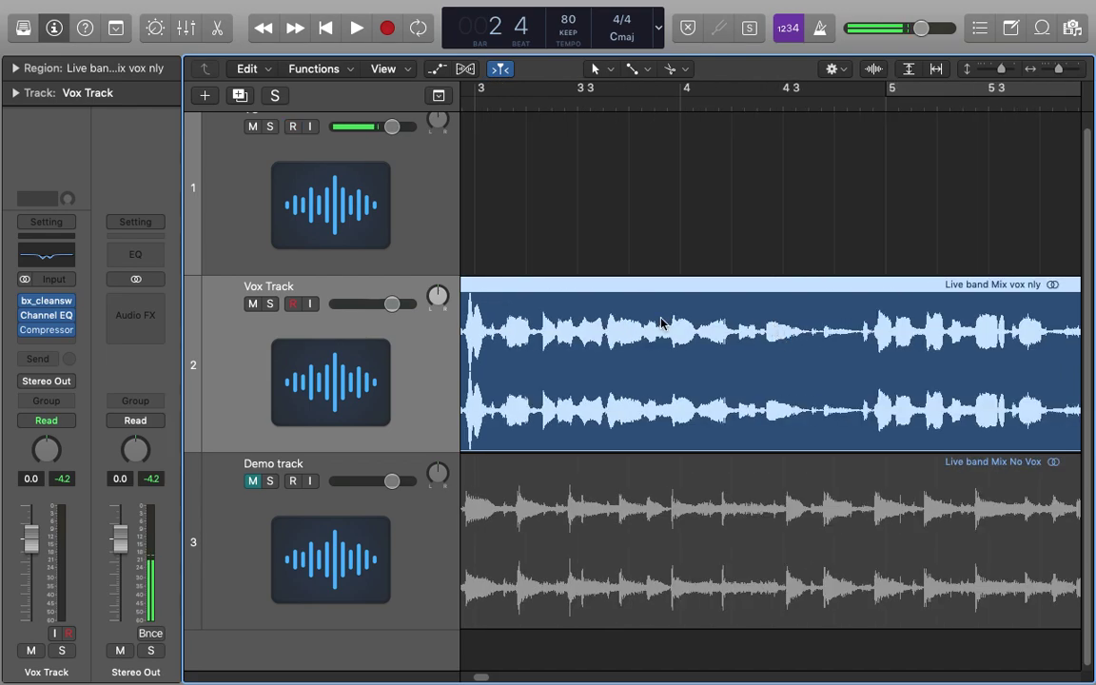
scroll(643, 305, left, 8)
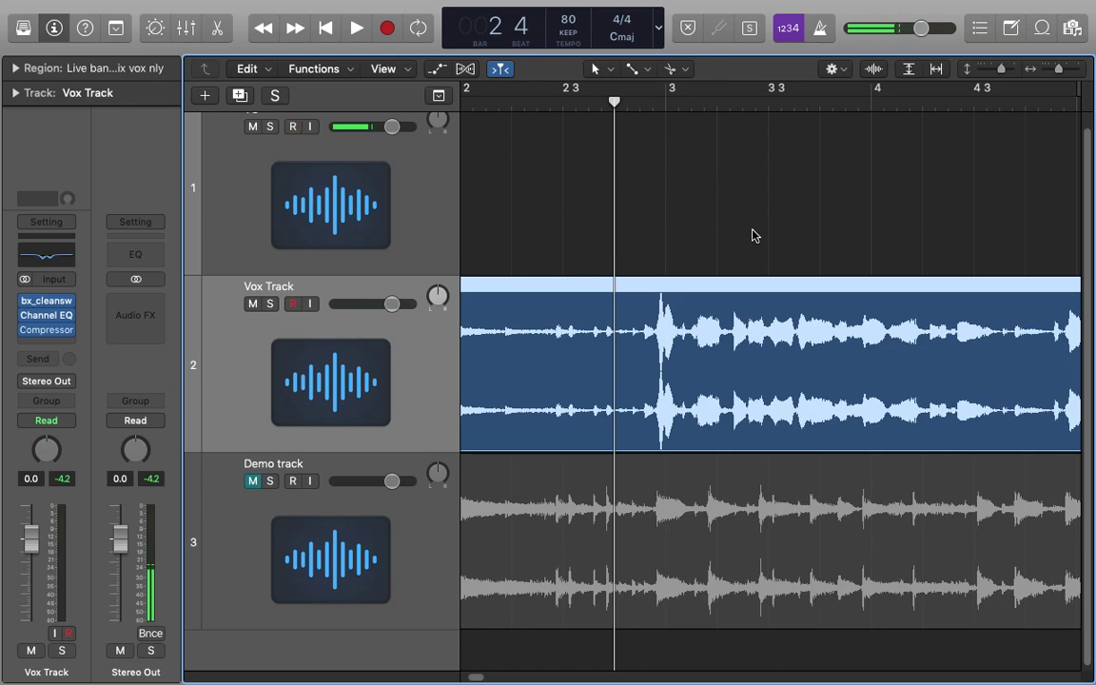
scroll(725, 269, right, 15)
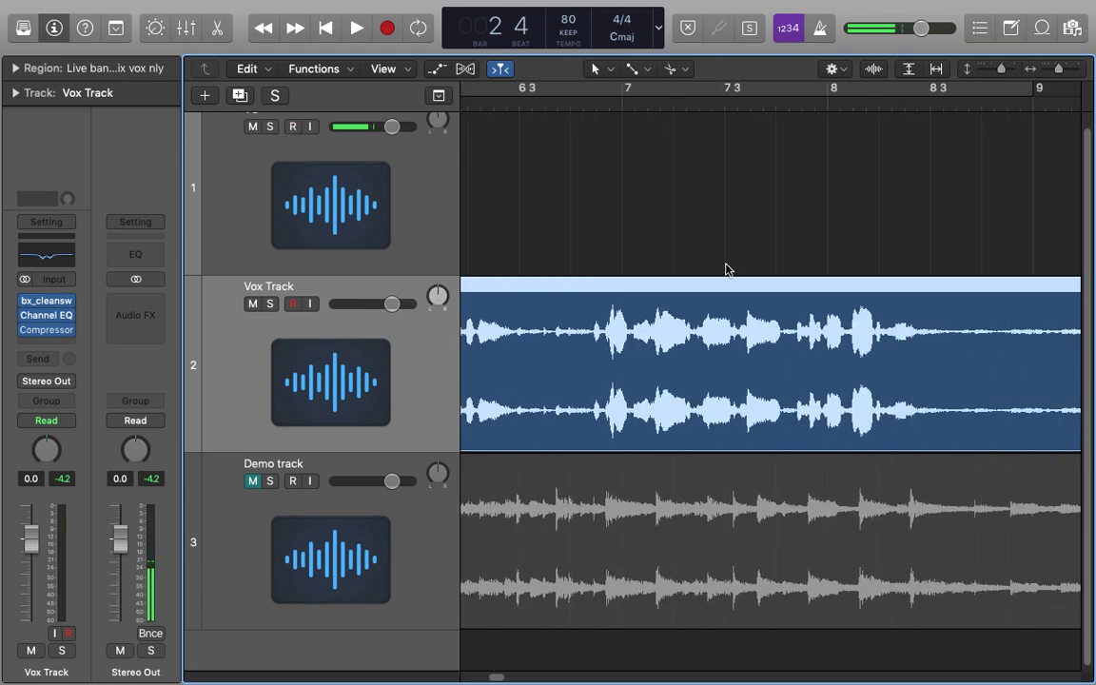
scroll(725, 269, right, 4)
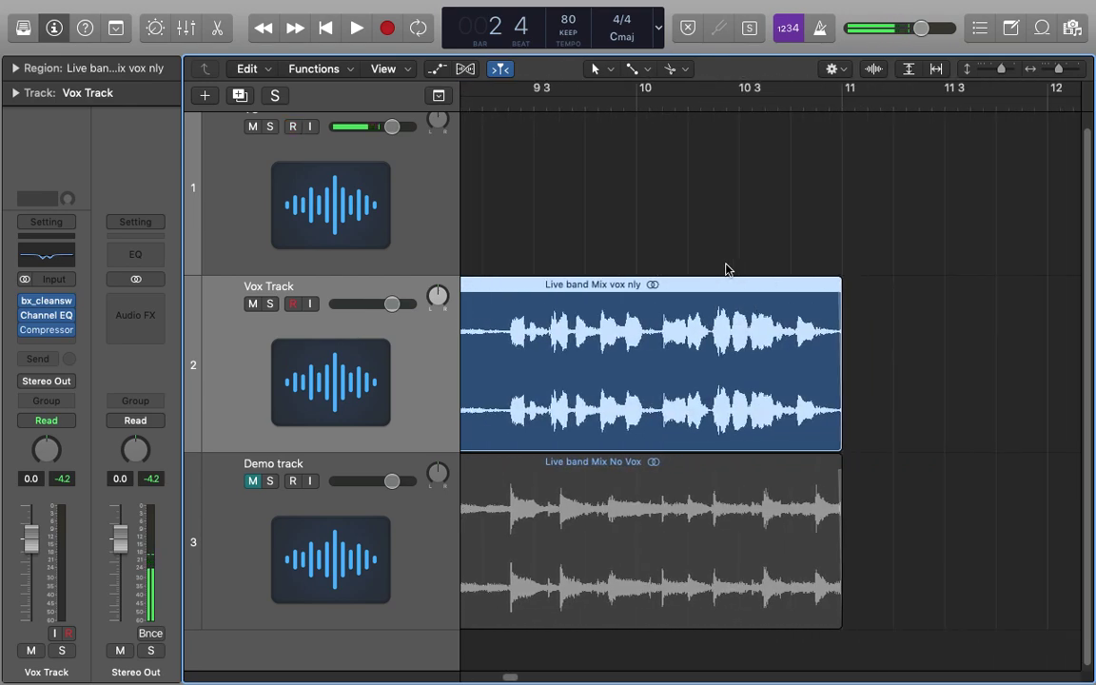
click(789, 103)
Scroll the tracks area back toward the start of the project.
scroll(789, 103, up, 5)
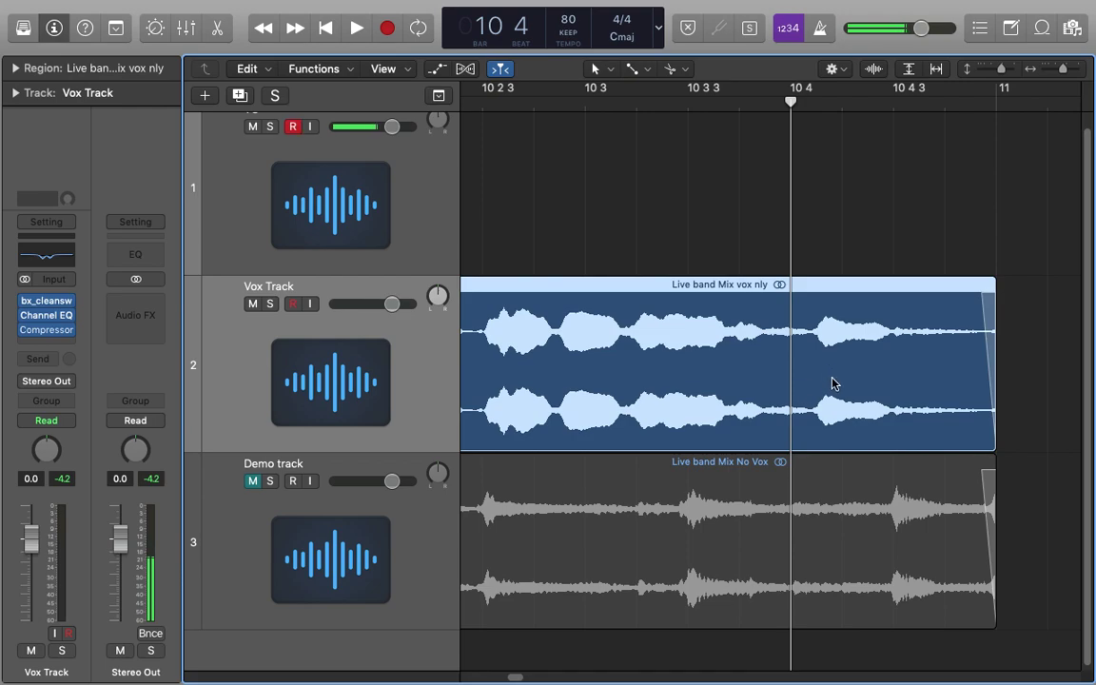
scroll(868, 242, left, 5)
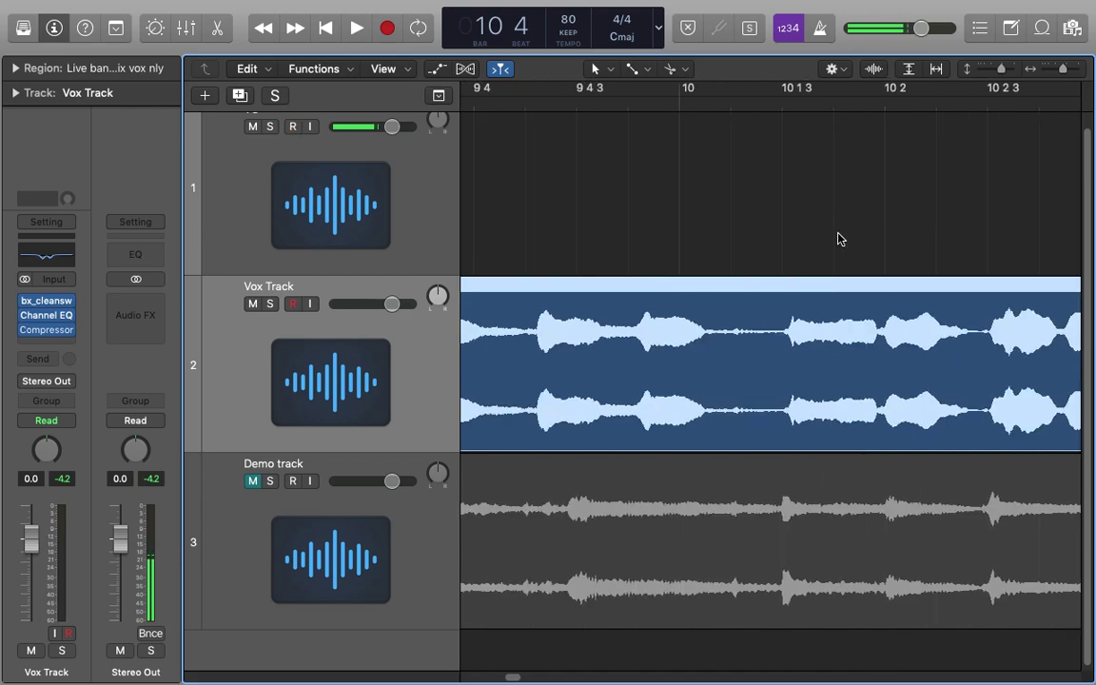
scroll(837, 238, down, 5)
scroll(809, 257, left, 5)
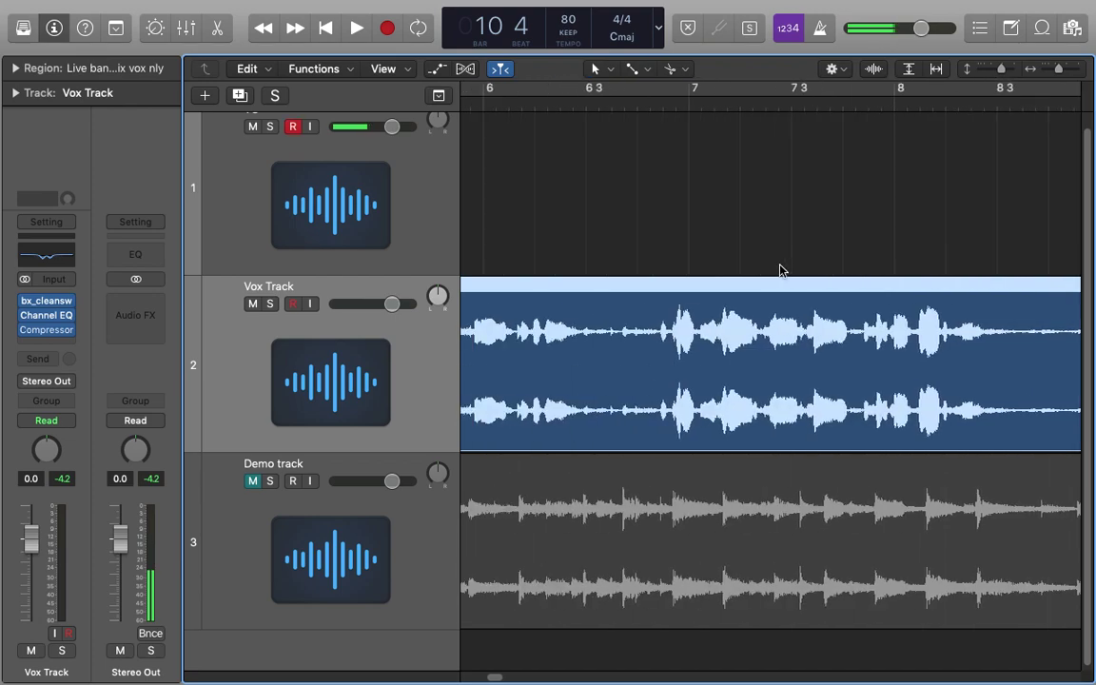
scroll(780, 271, left, 10)
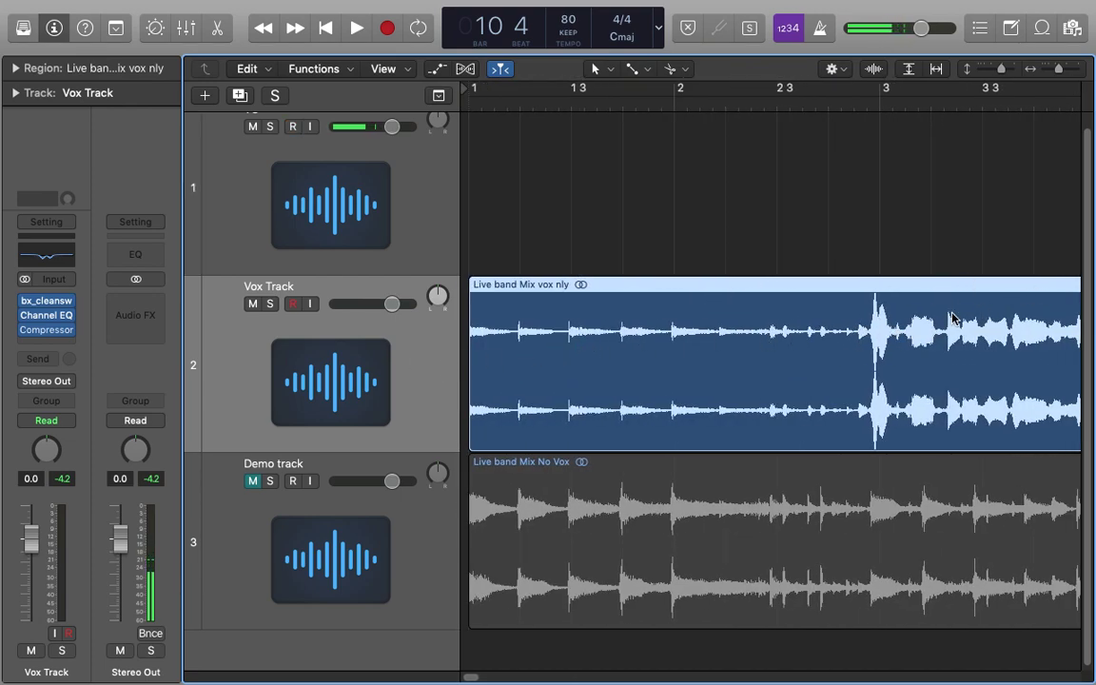
scroll(903, 369, right, 1)
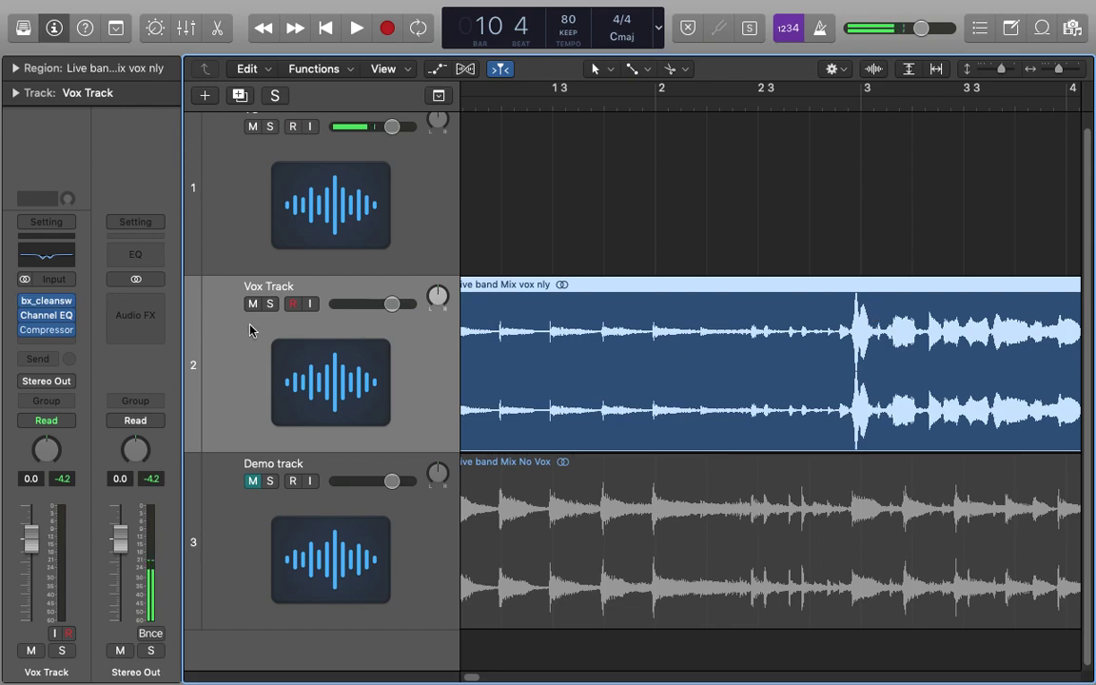
Reopen the Vox Track compressor beside the tracks and set a cycle from bar 2 beat 4 to bar 4.
click(46, 329)
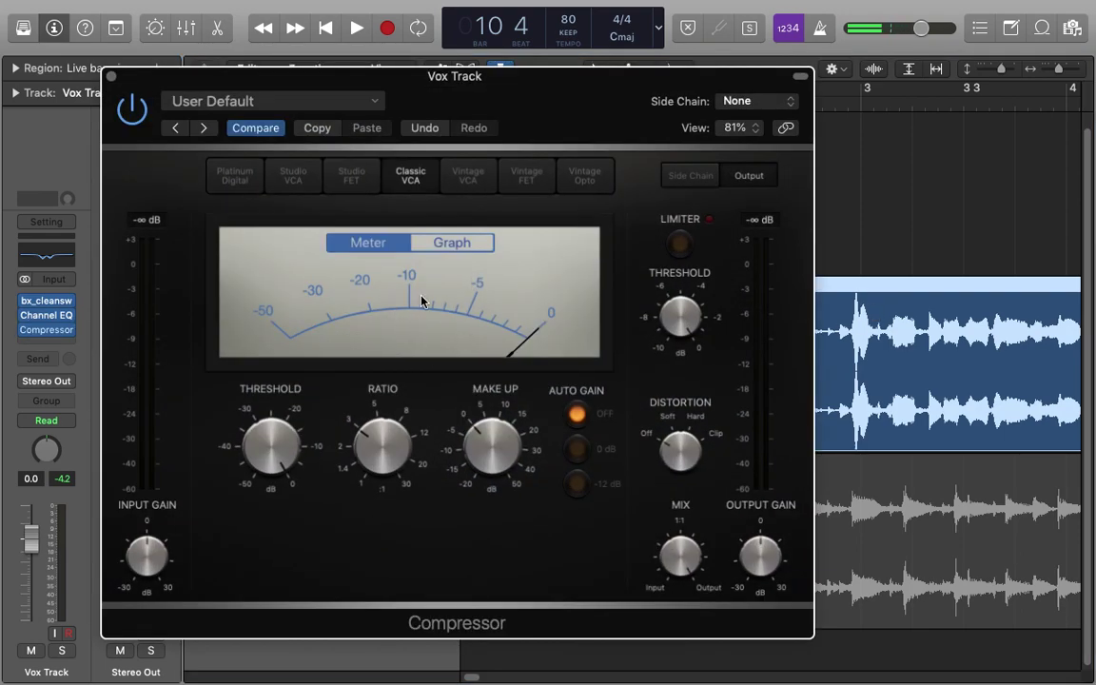
drag(617, 109, 523, 95)
scroll(958, 399, left, 1)
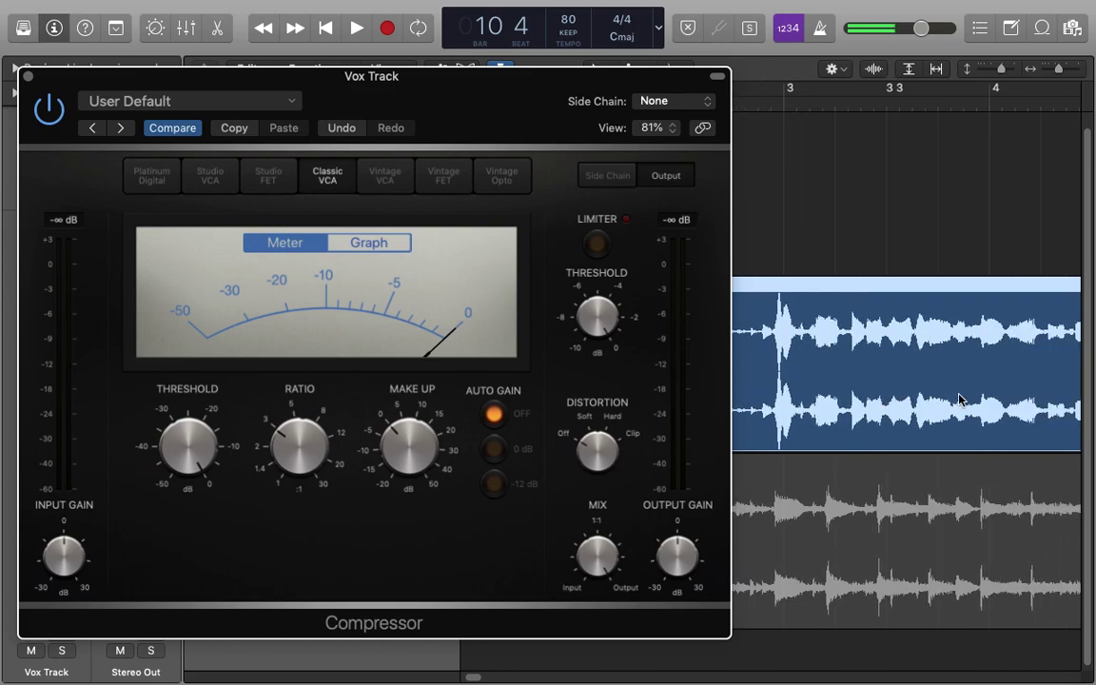
scroll(958, 399, right, 3)
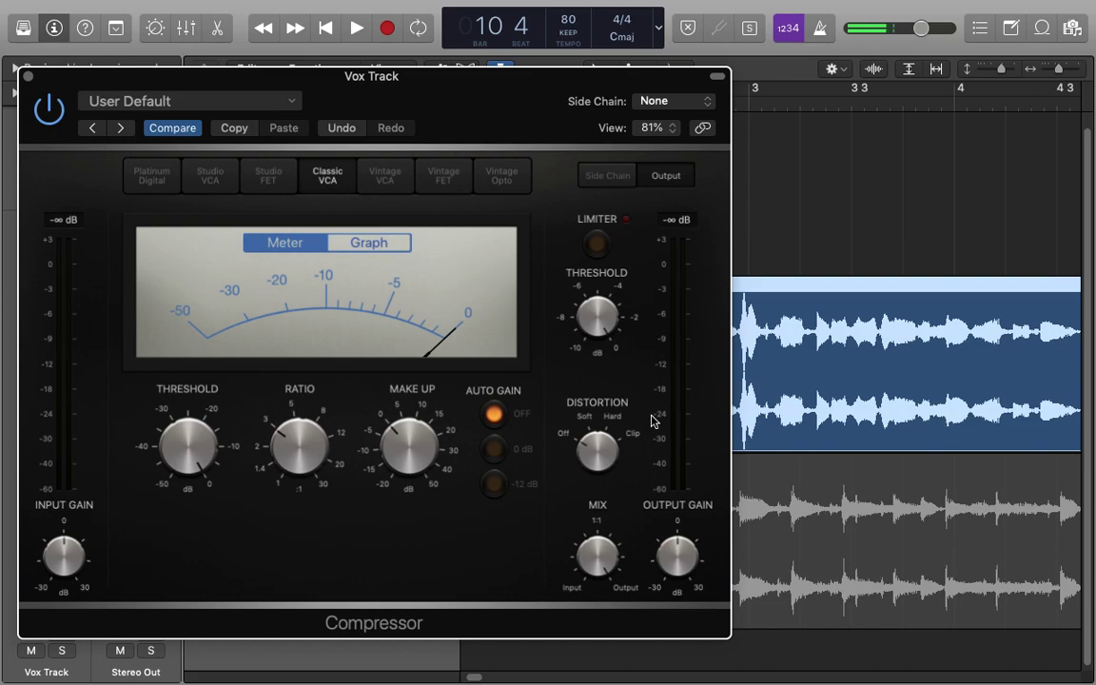
drag(459, 105, 453, 81)
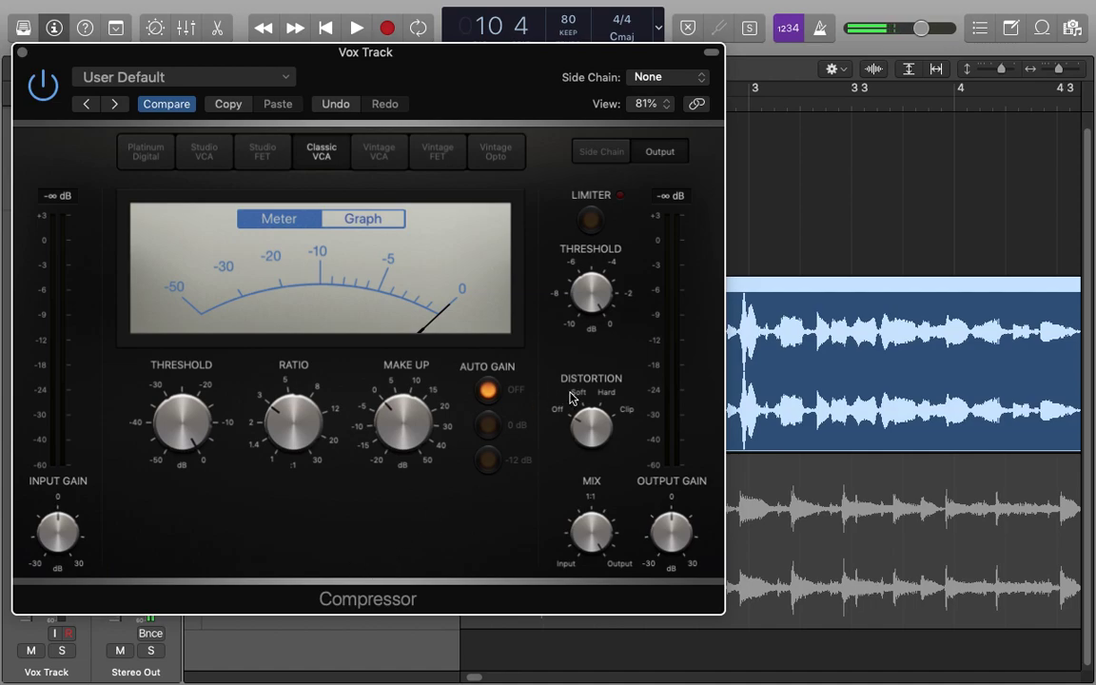
drag(467, 92, 396, 87)
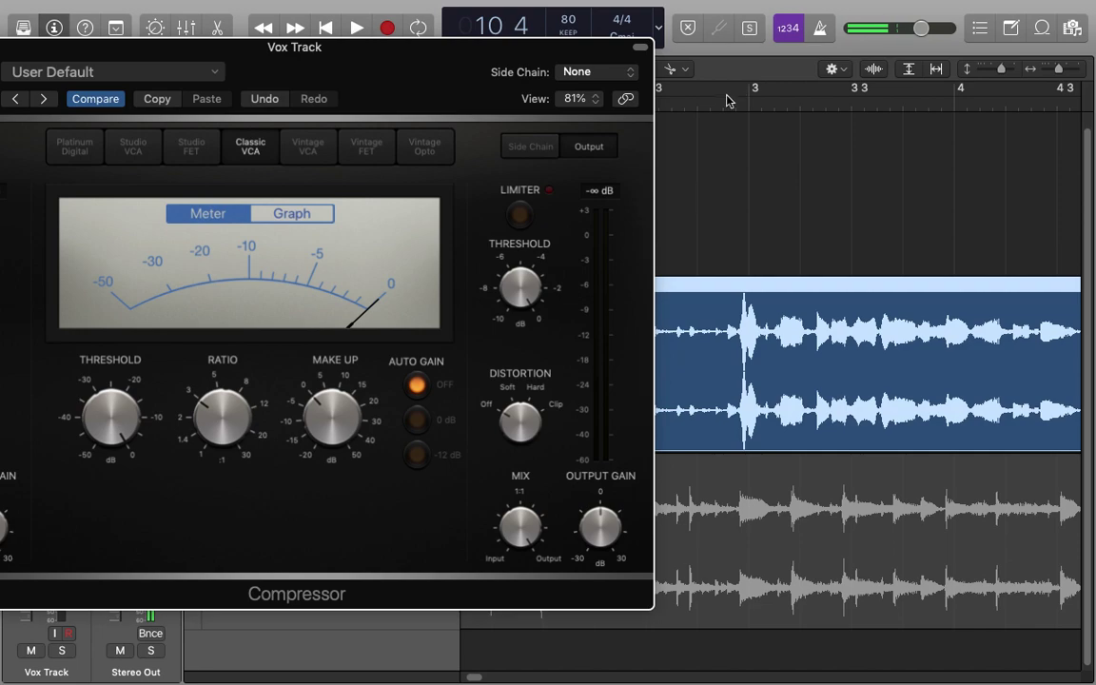
drag(700, 105, 1016, 113)
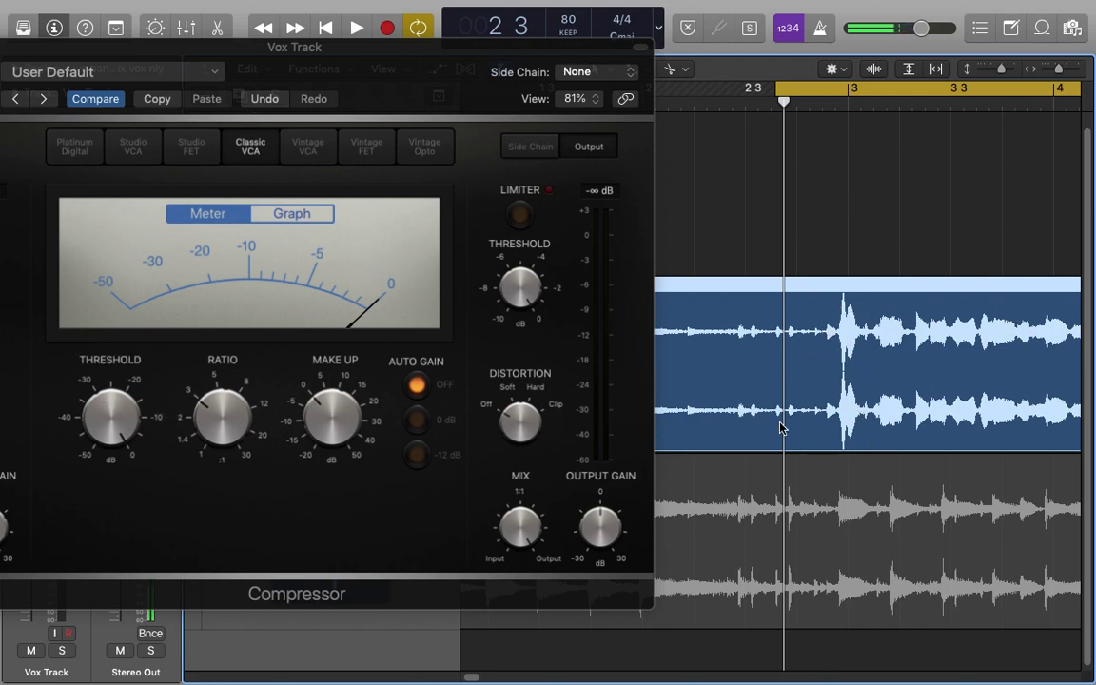
Play the cycle and lower the compressor threshold to -20 dB while listening.
key(space)
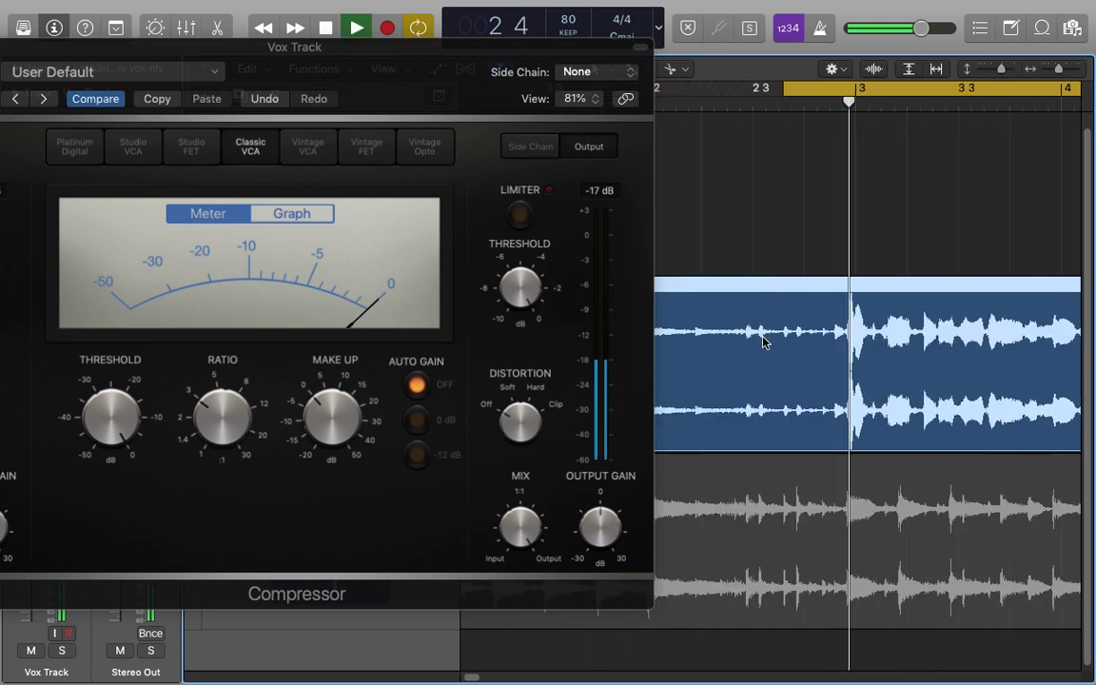
drag(106, 415, 105, 451)
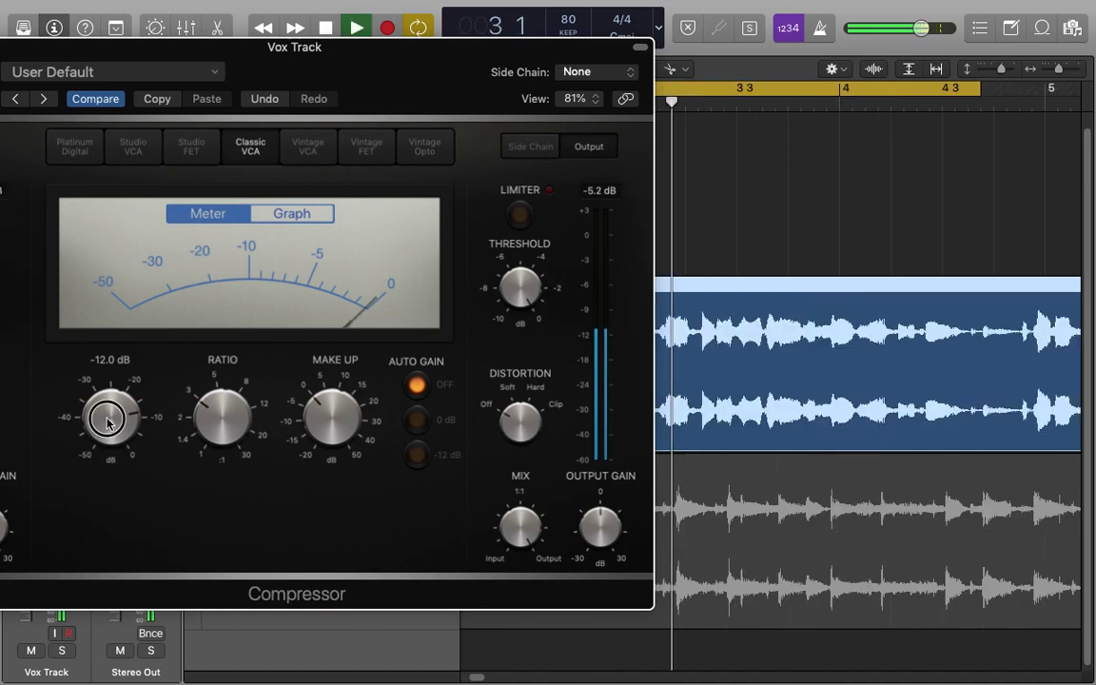
drag(108, 421, 106, 454)
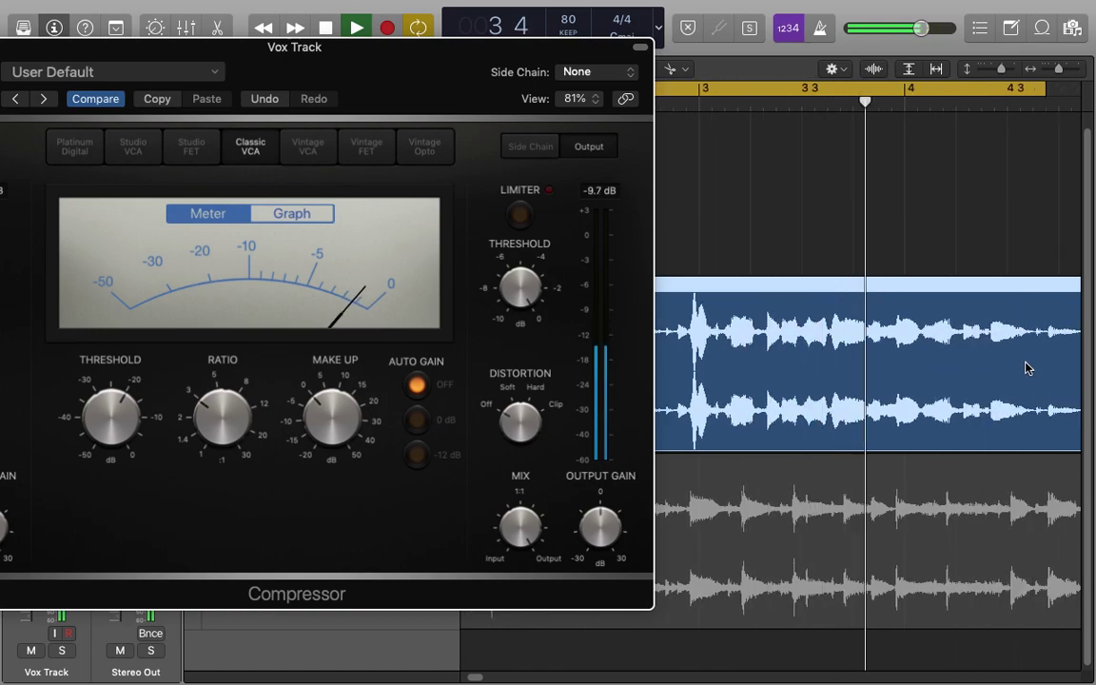
Stop playback, scroll the arrange area, and shift the Compressor window to the right.
key(space)
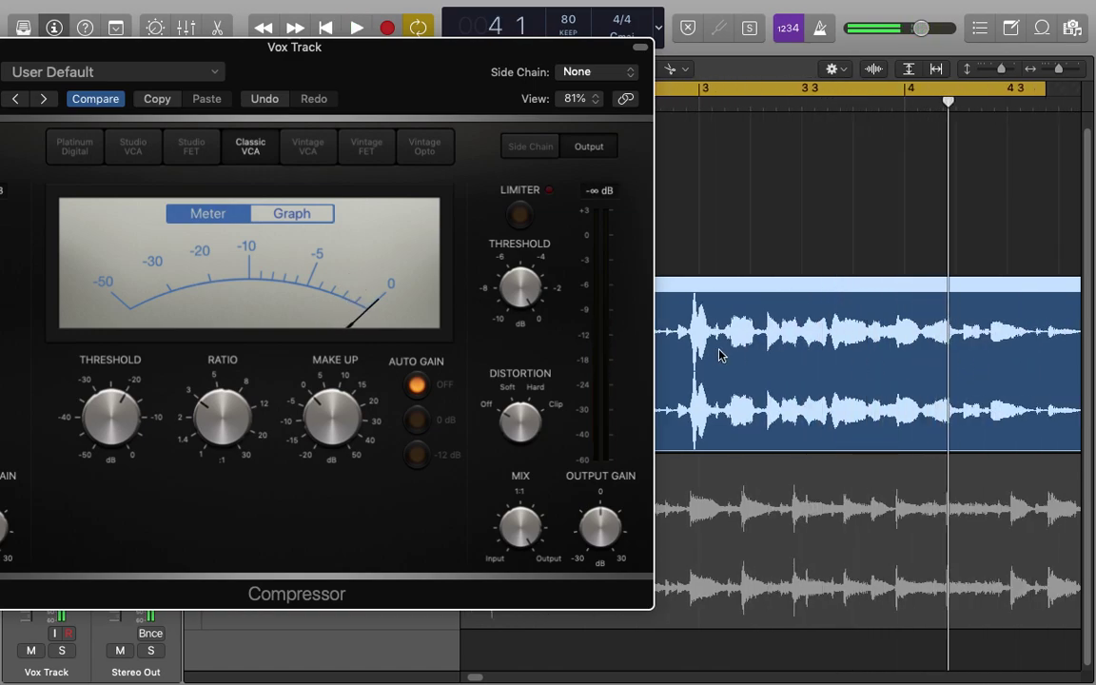
scroll(719, 355, left, 5)
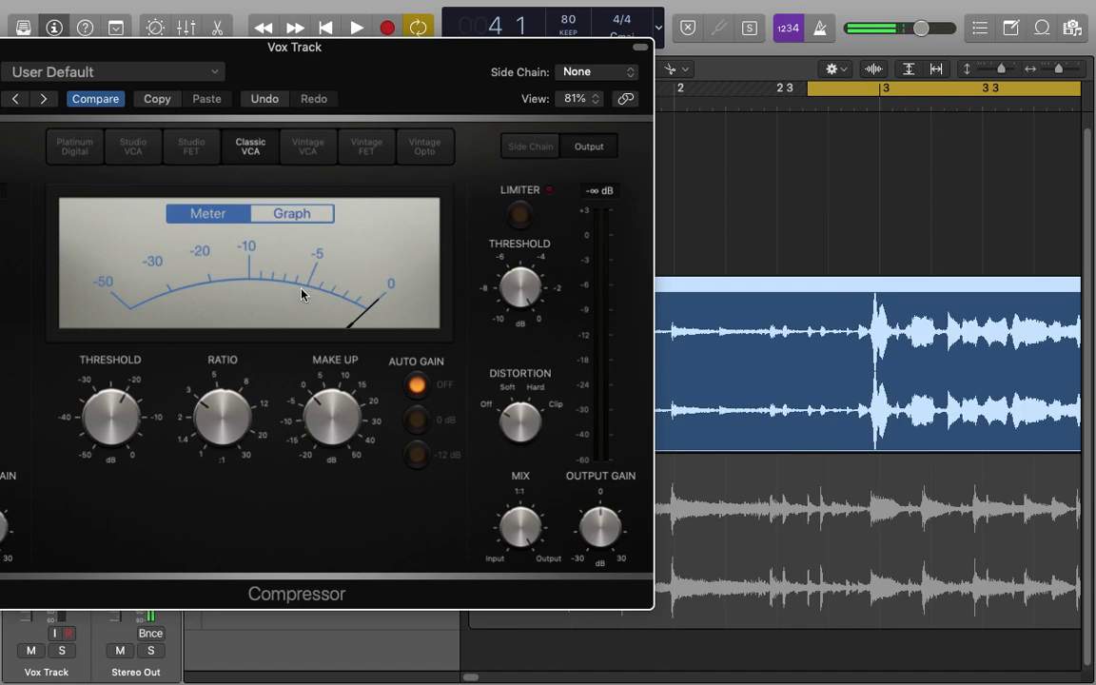
scroll(980, 302, right, 2)
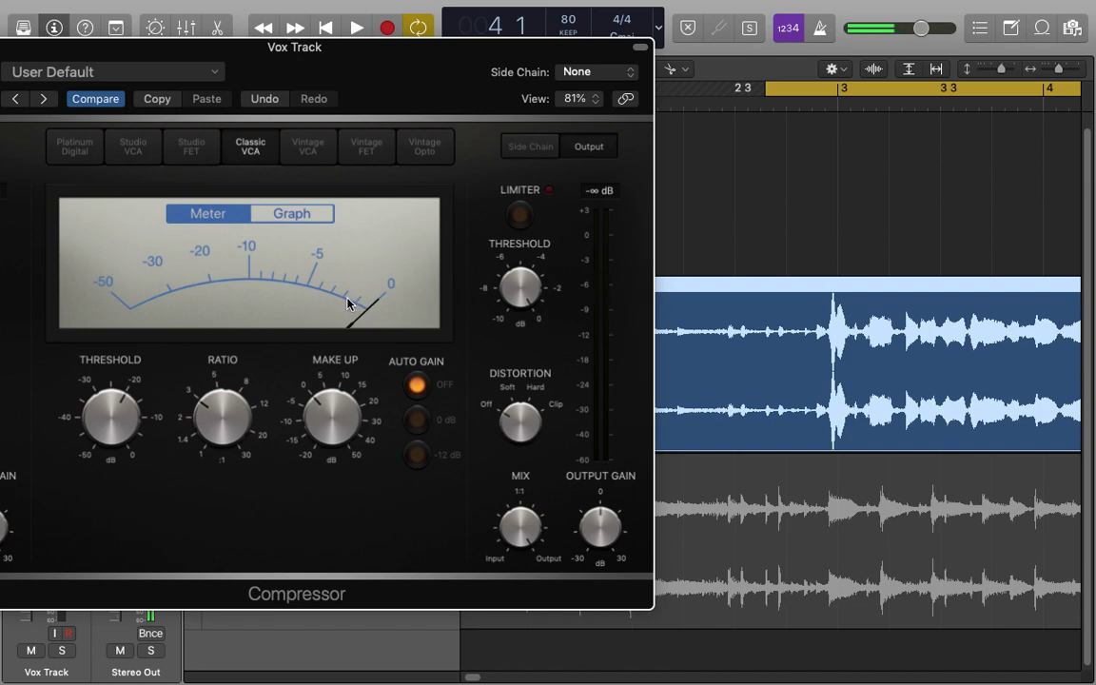
scroll(858, 344, right, 5)
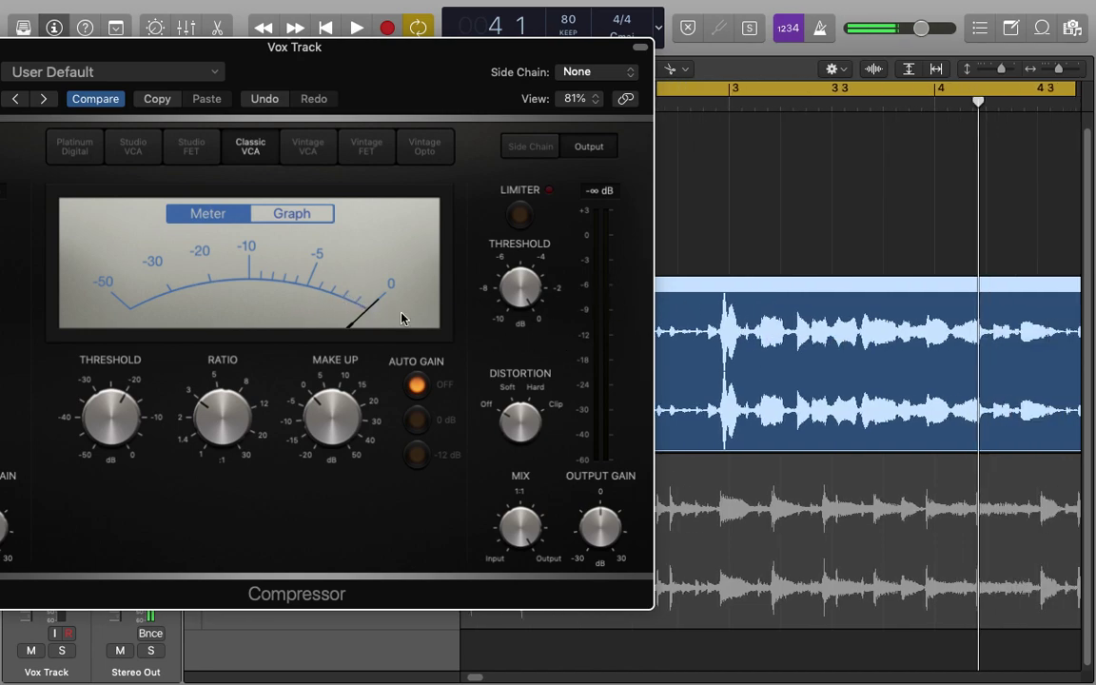
scroll(897, 330, right, 2)
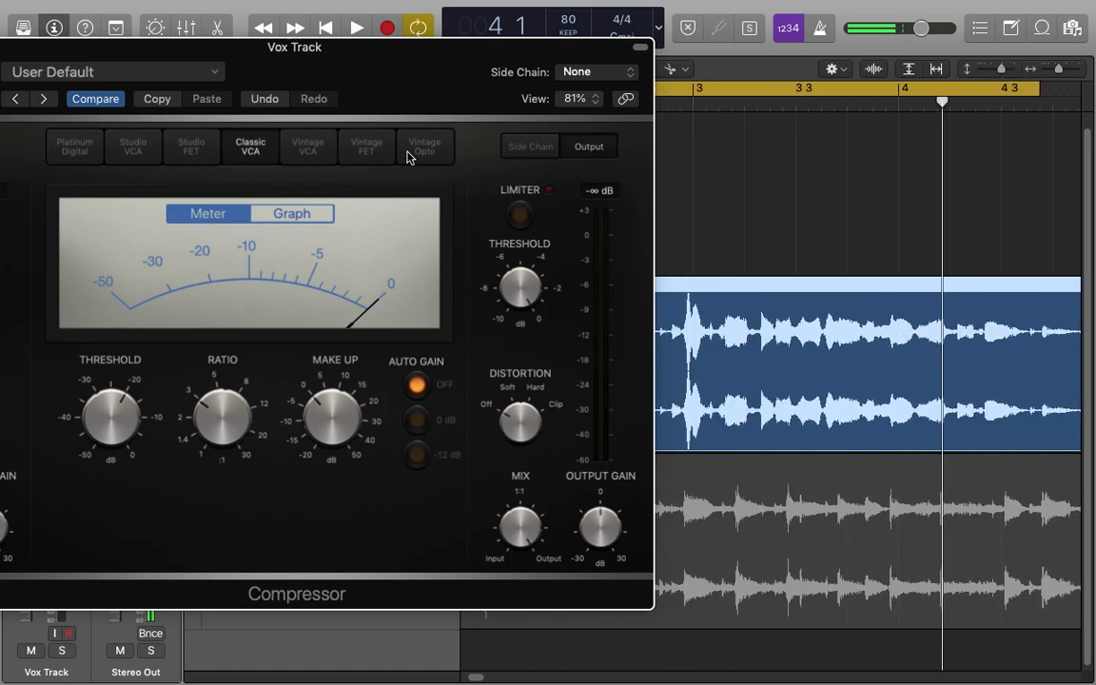
drag(435, 73, 591, 70)
mouse_move(271, 421)
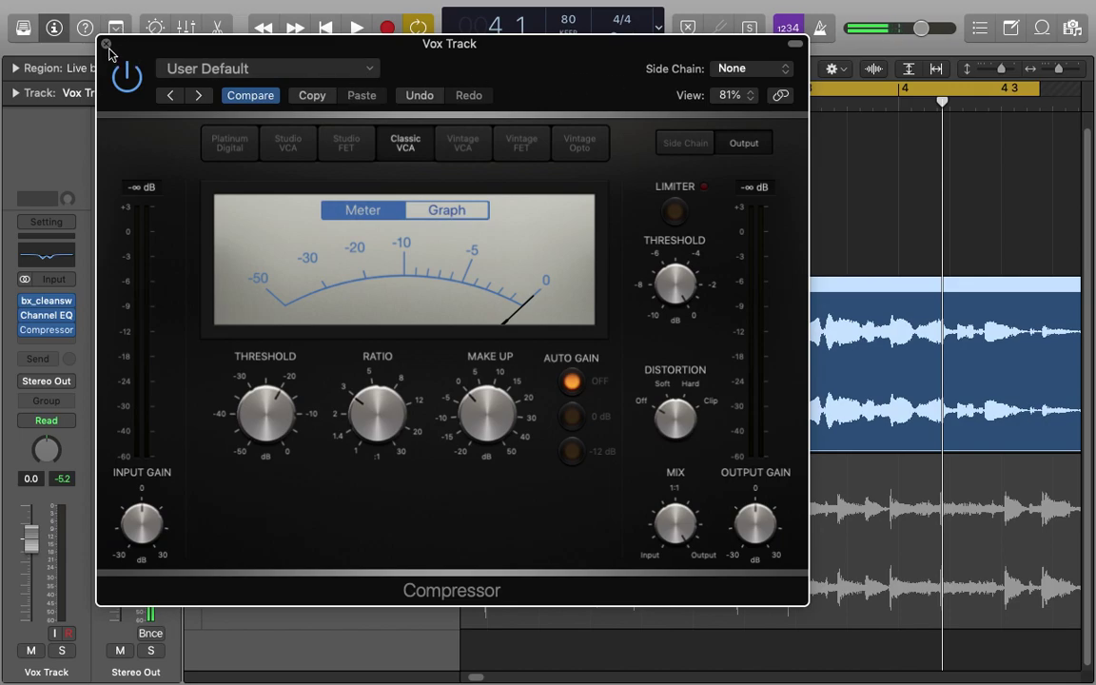
Close and reopen the Vox Track compressor, nudging its window slightly.
click(106, 44)
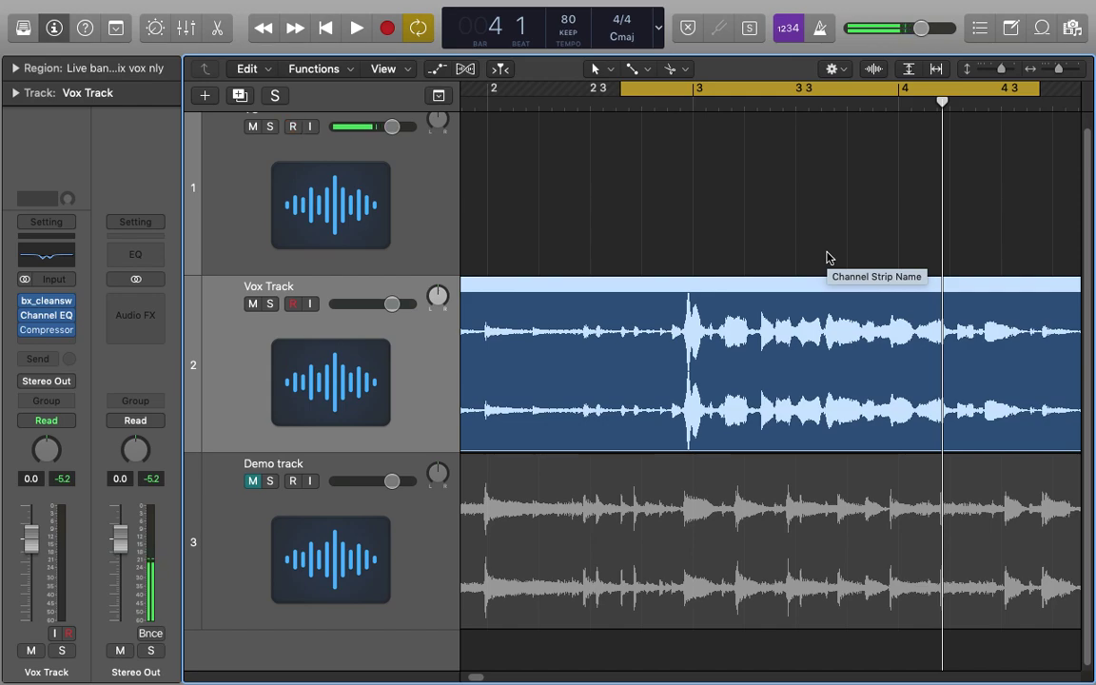
click(47, 329)
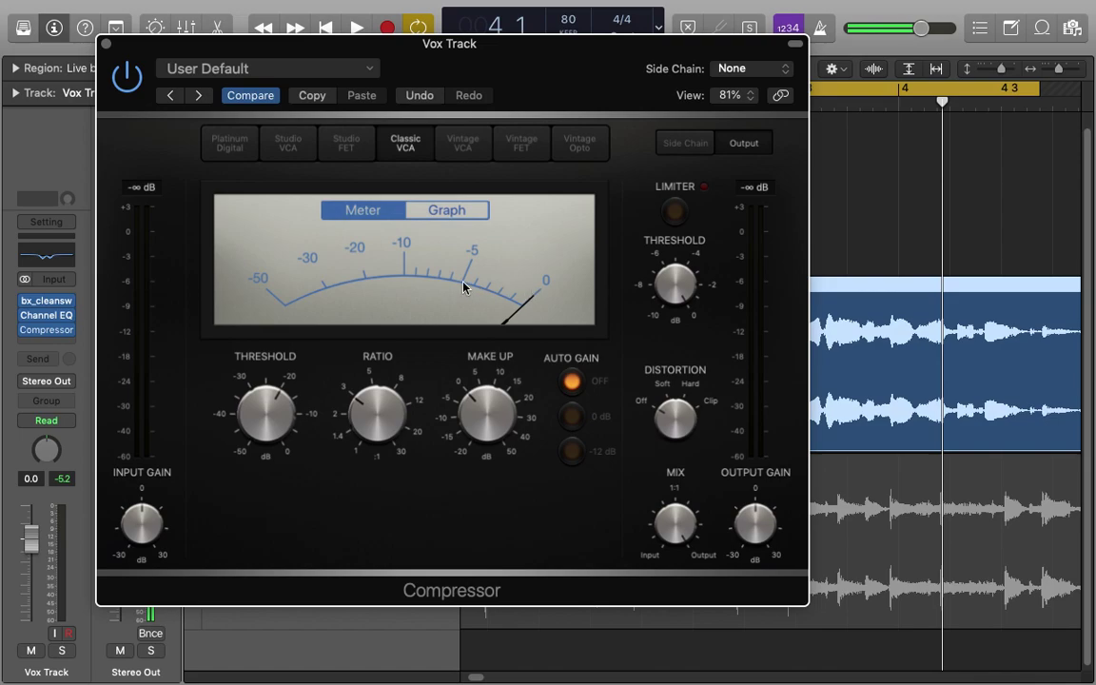
drag(532, 48, 568, 50)
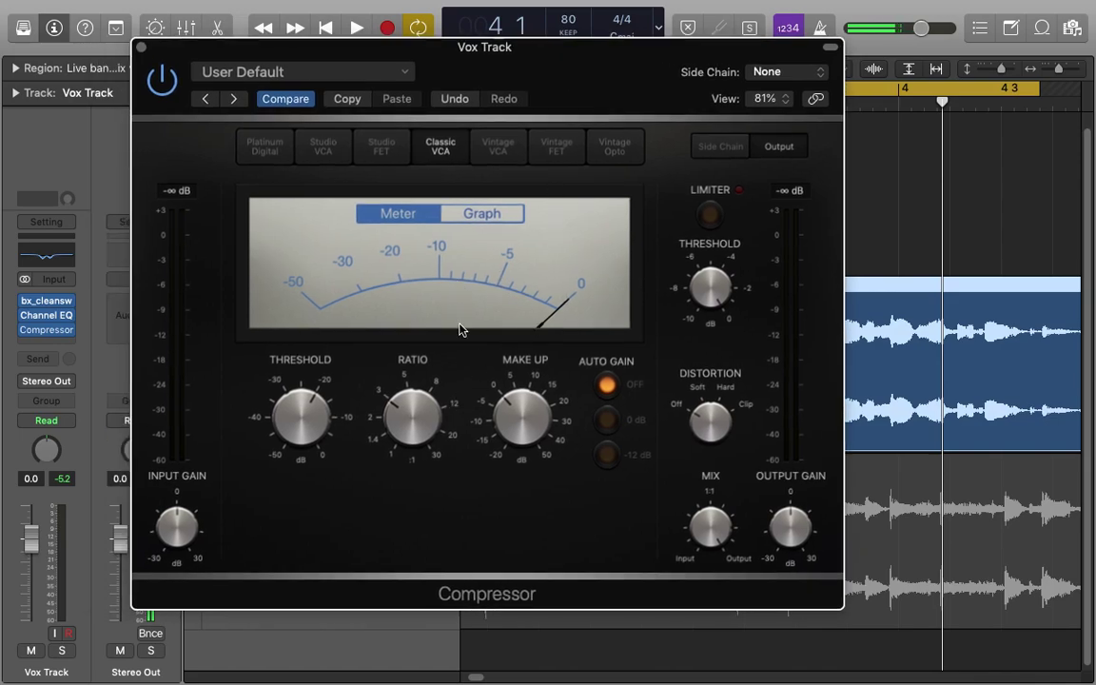
Move the compressor window to uncover the channel strip, then close it.
mouse_move(298, 435)
mouse_move(522, 435)
drag(580, 49, 575, 61)
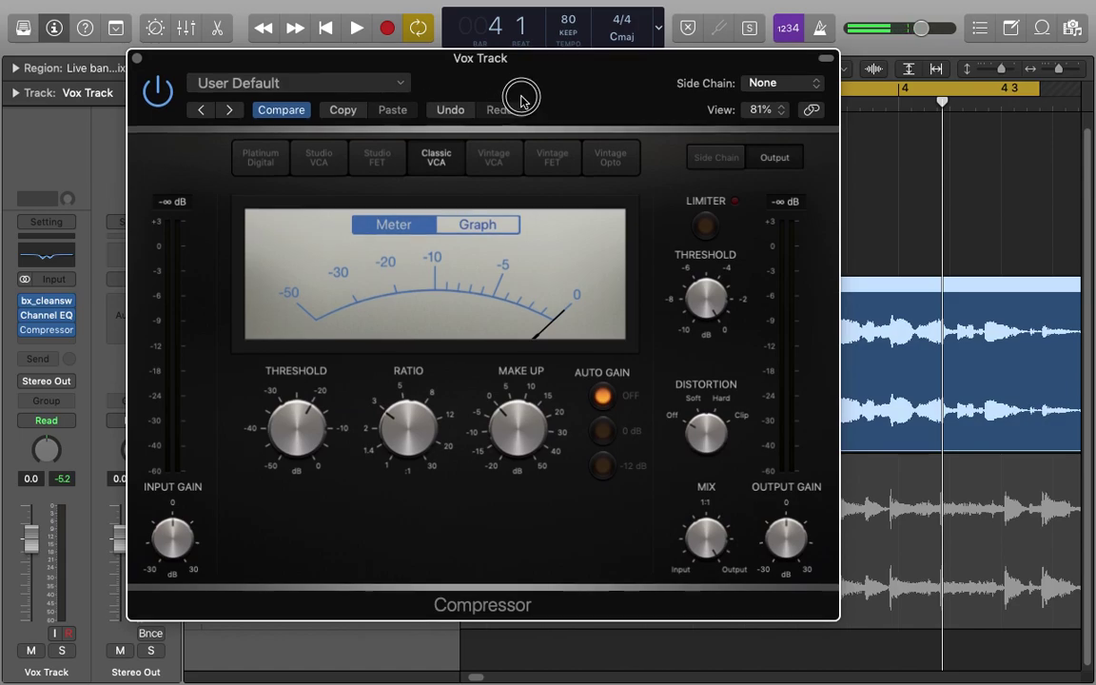
drag(521, 101, 557, 102)
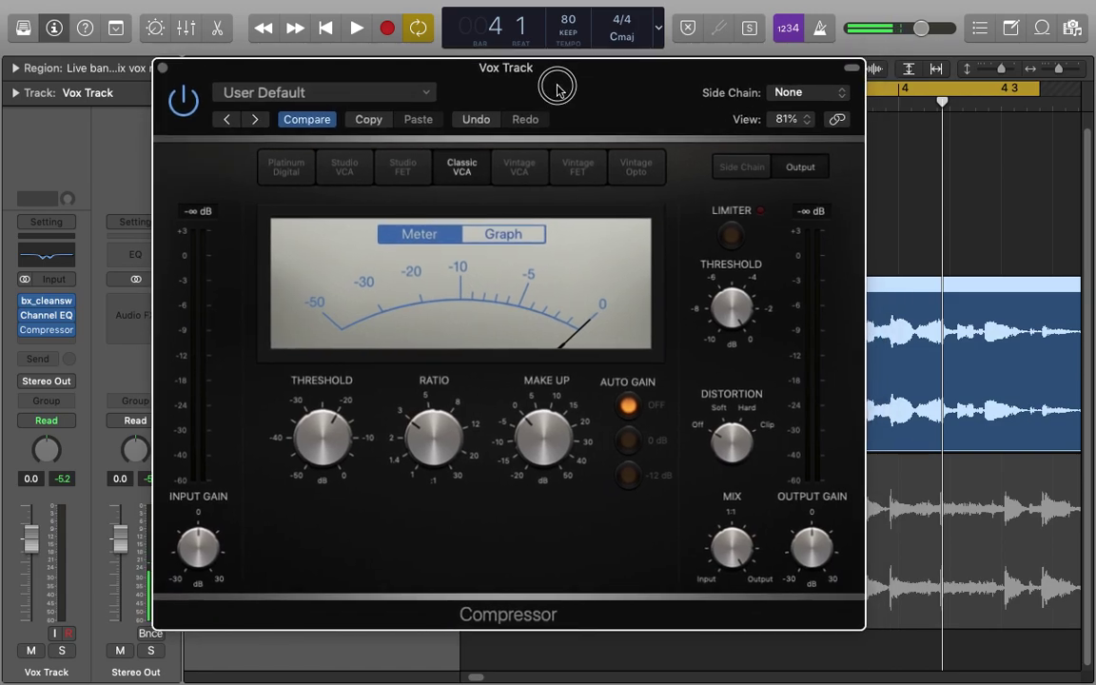
drag(556, 89, 547, 97)
click(149, 77)
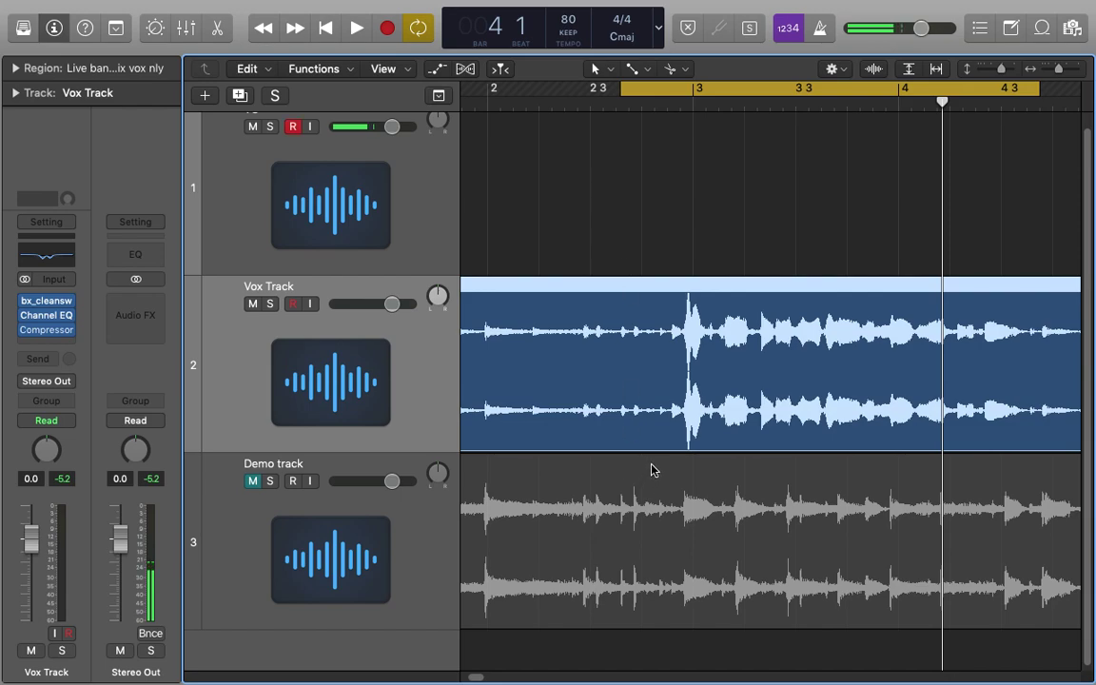
Select the muted Demo track header after briefly switching back to the Vox Track.
click(402, 551)
click(399, 371)
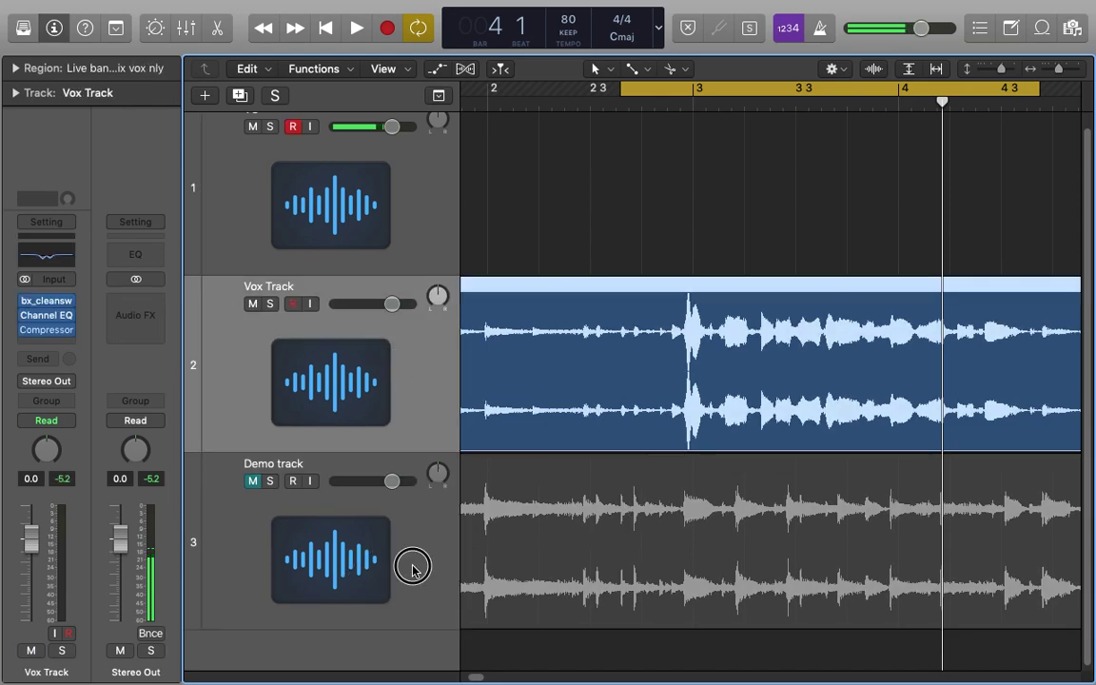
click(410, 565)
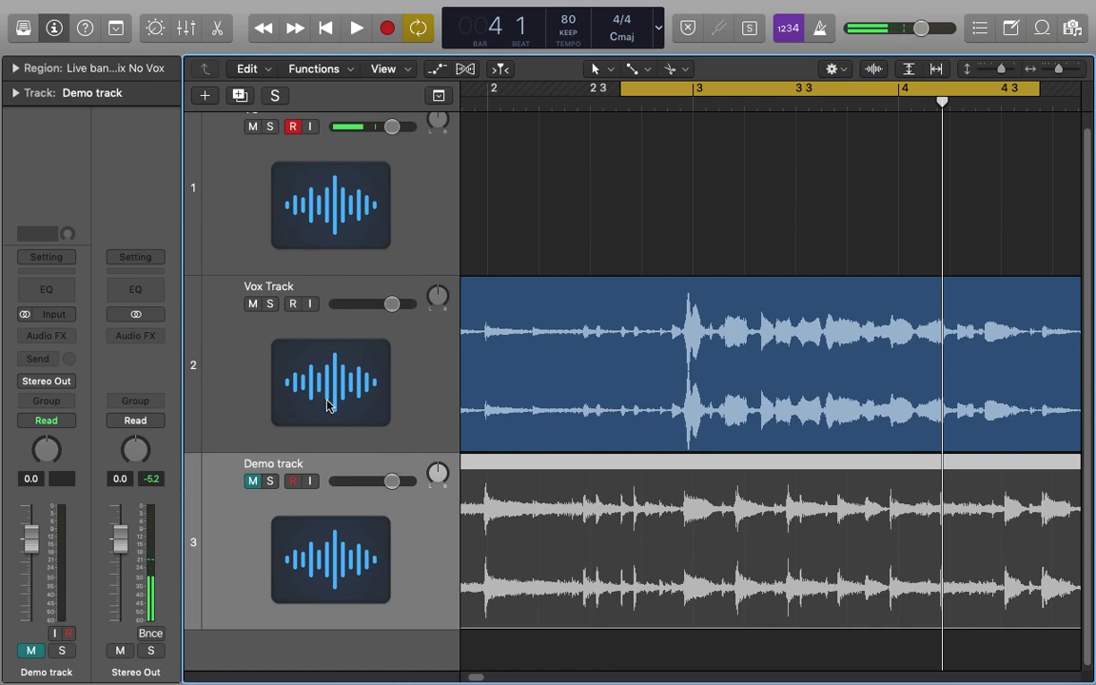
scroll(760, 380, right, 8)
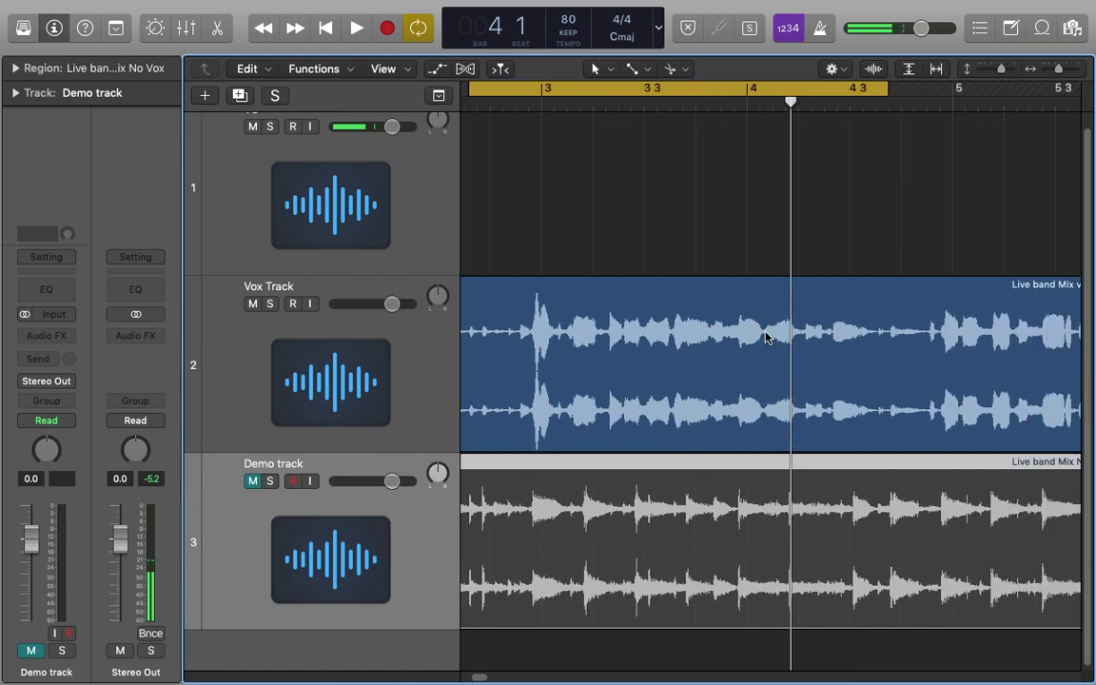
scroll(793, 408, left, 8)
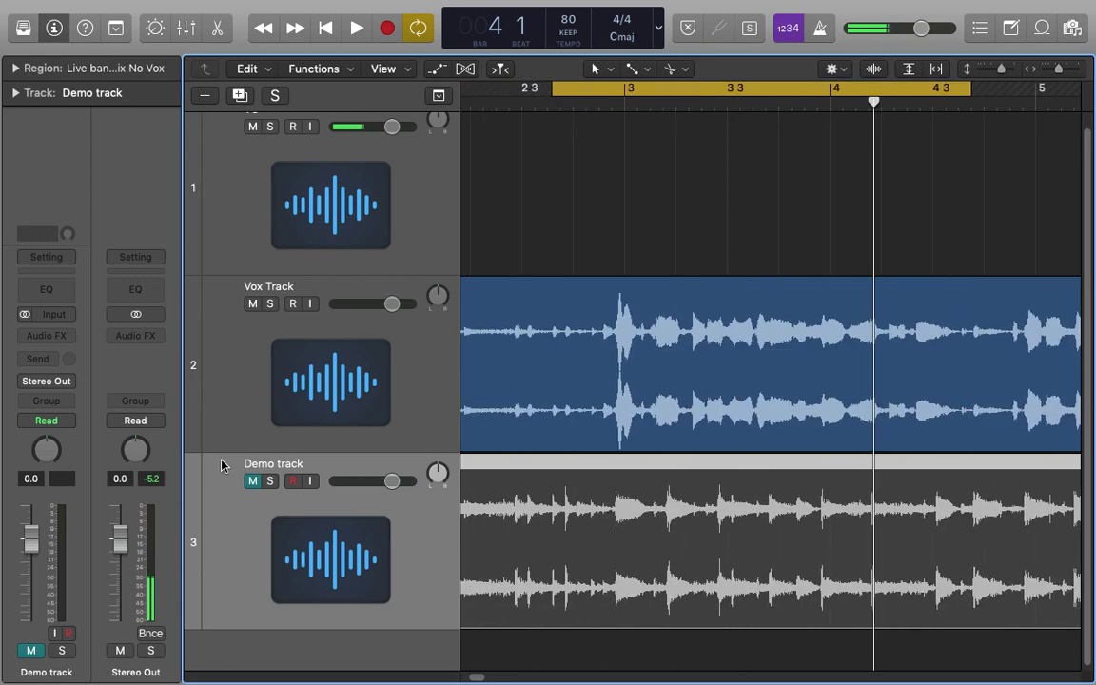
scroll(465, 425, left, 1)
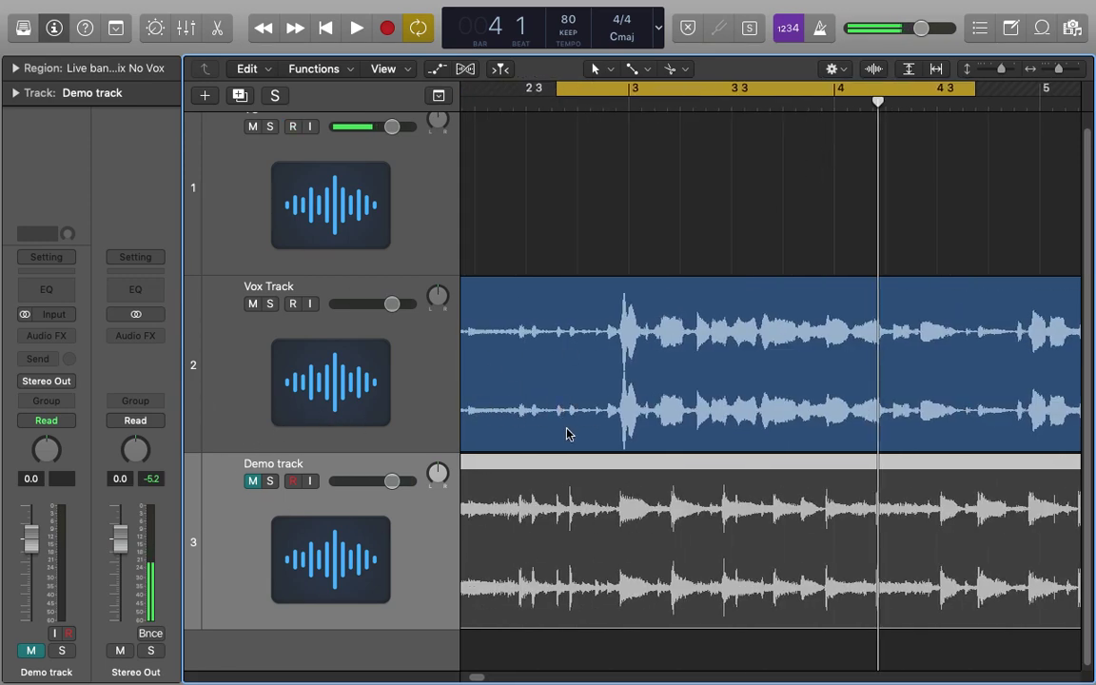
scroll(758, 451, right, 3)
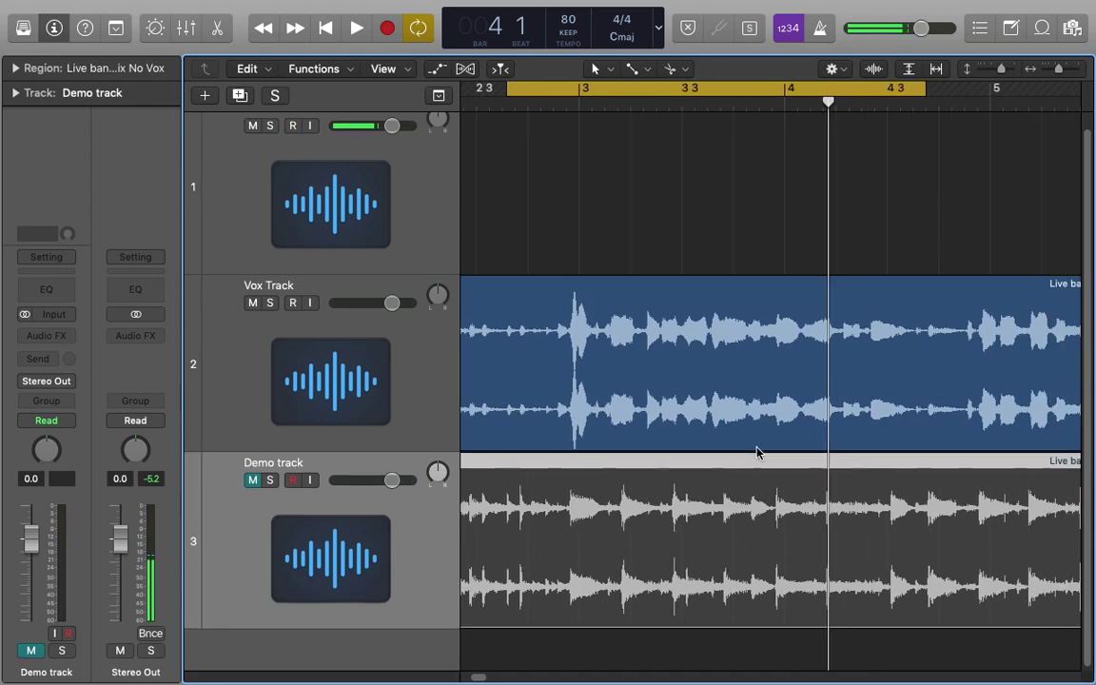
scroll(758, 450, left, 2)
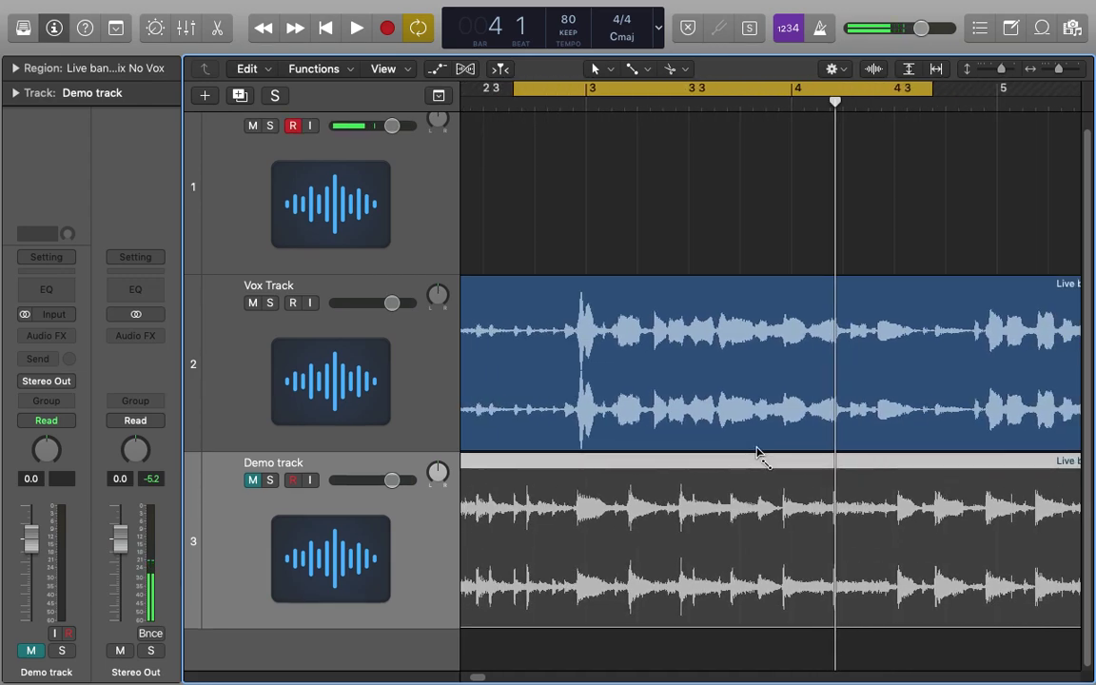
Zoom out horizontally and scroll the Tracks area back to bar 1.
key(super+Left)
key(super+Left)
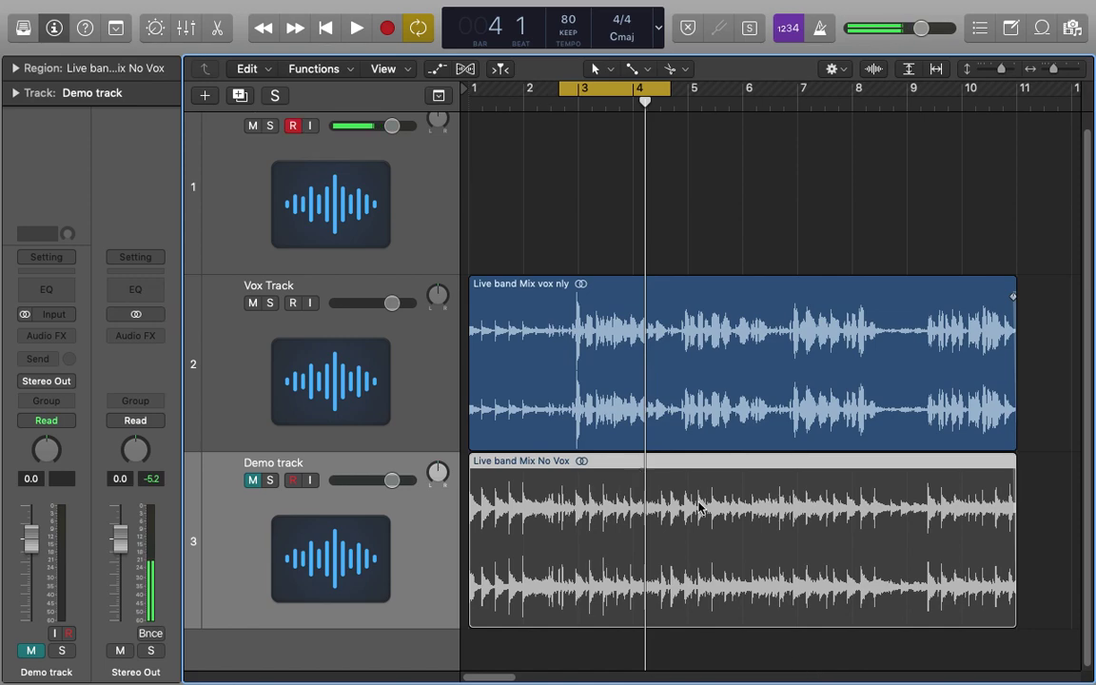
scroll(765, 536, right, 3)
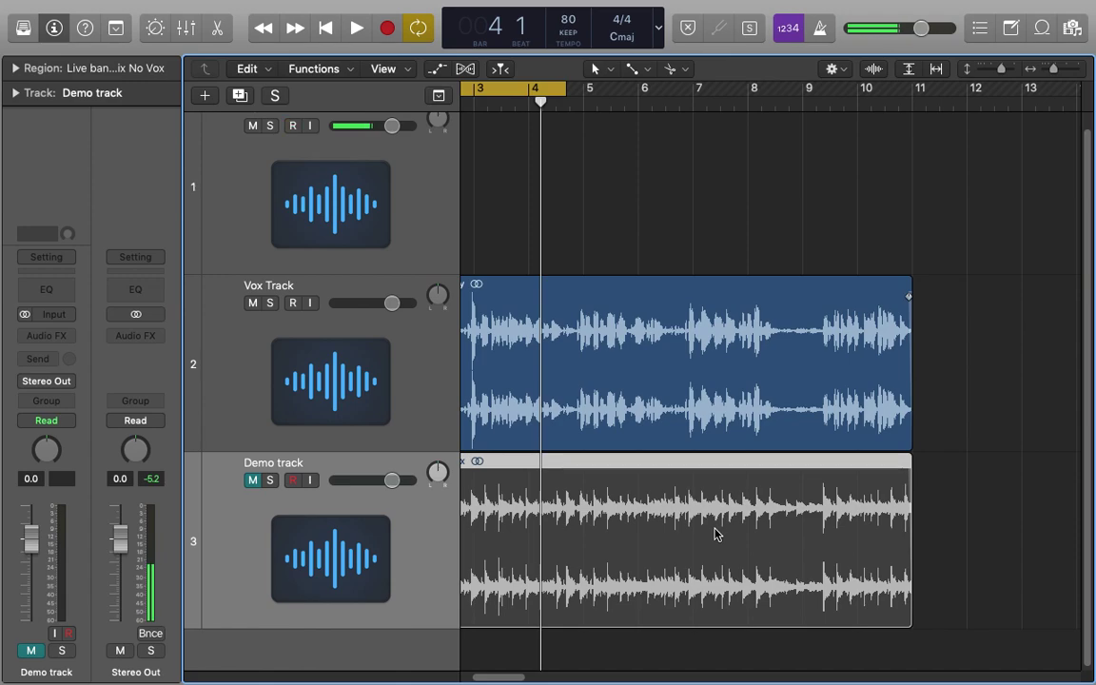
scroll(716, 535, left, 3)
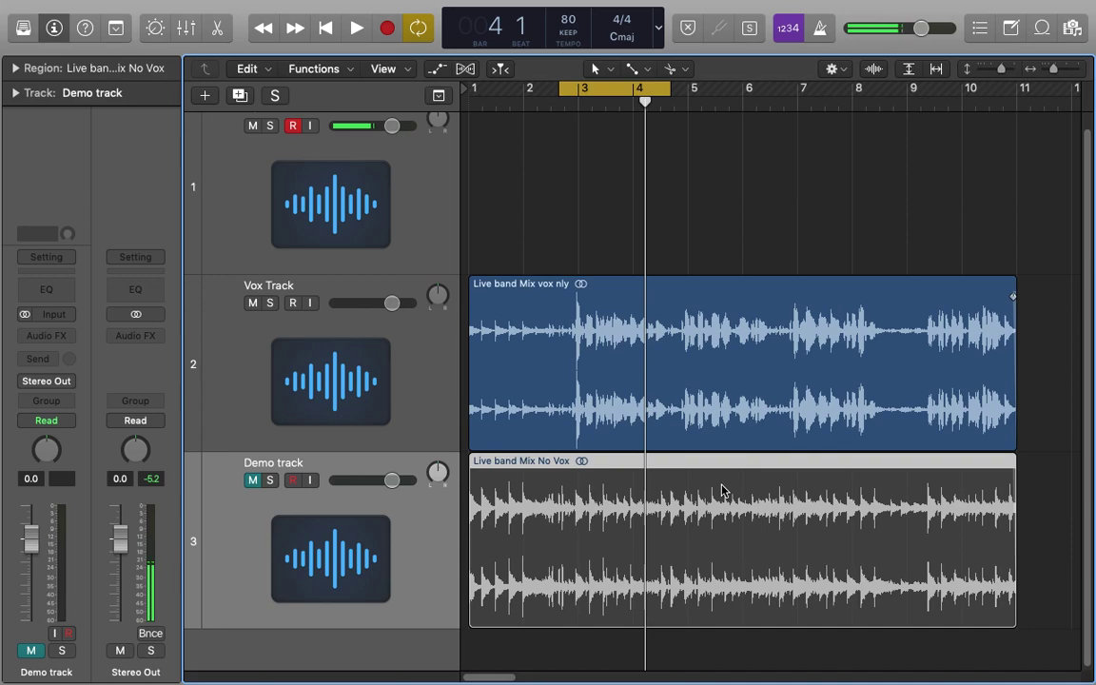
scroll(722, 491, right, 1)
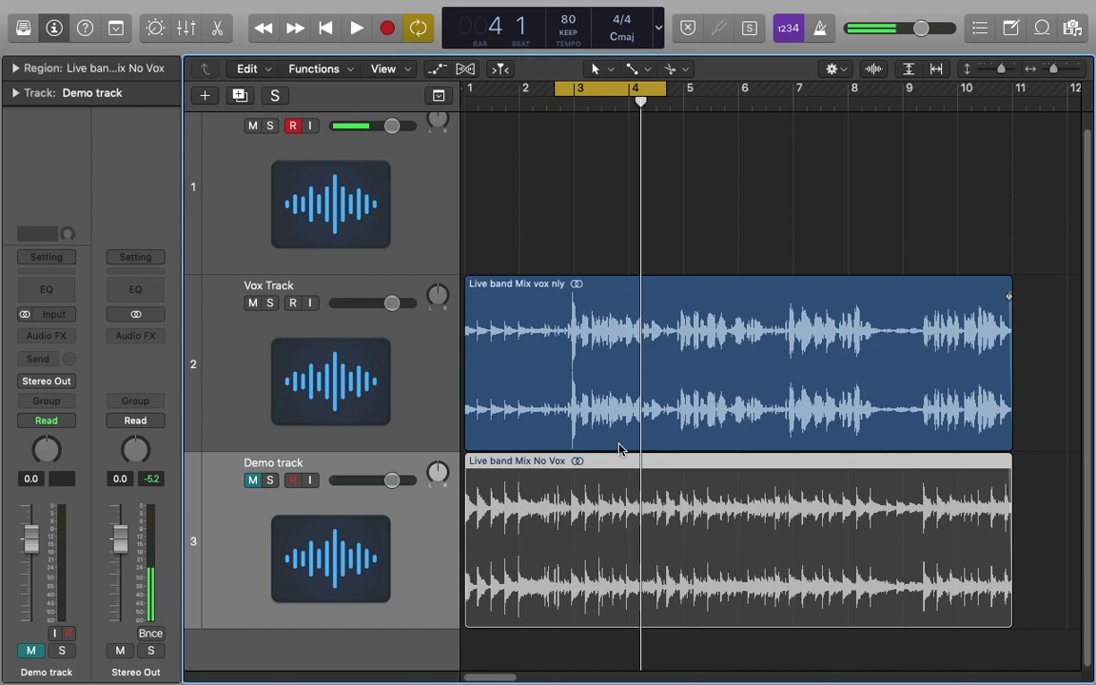
scroll(609, 519, down, 1)
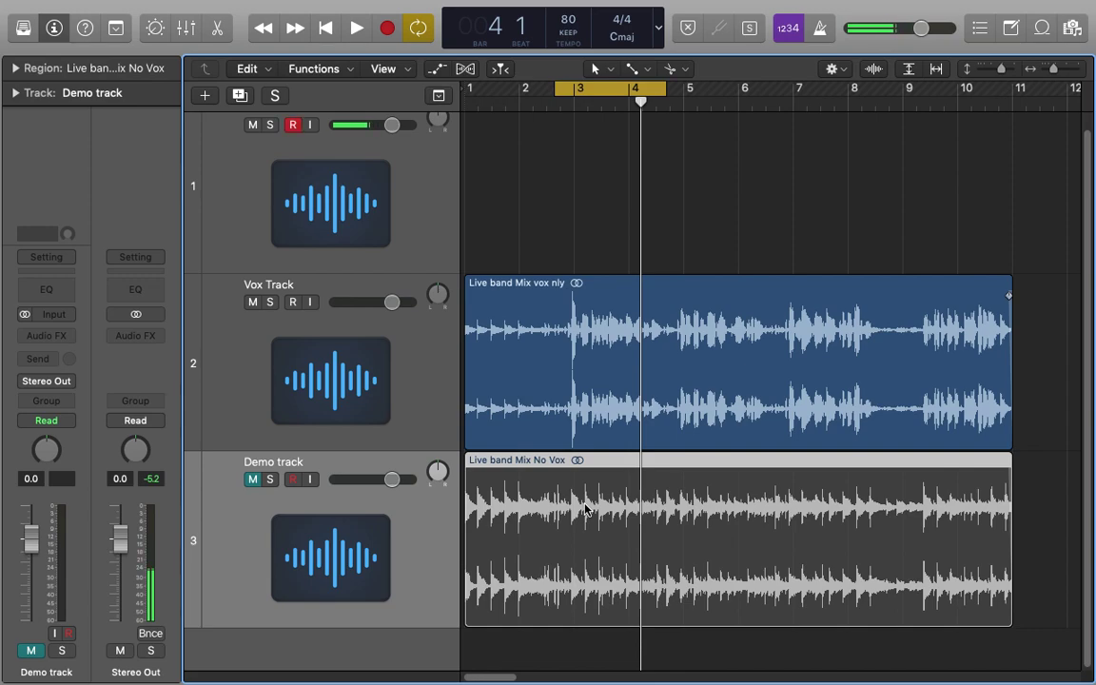
scroll(582, 500, right, 3)
scroll(584, 498, left, 3)
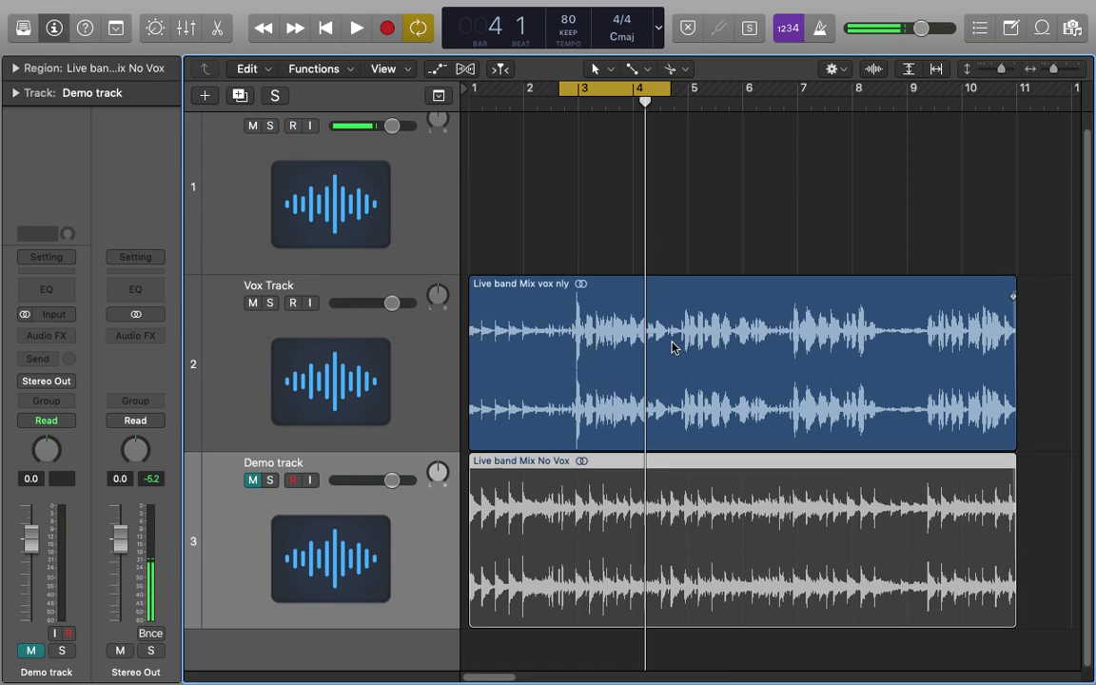
scroll(663, 385, up, 1)
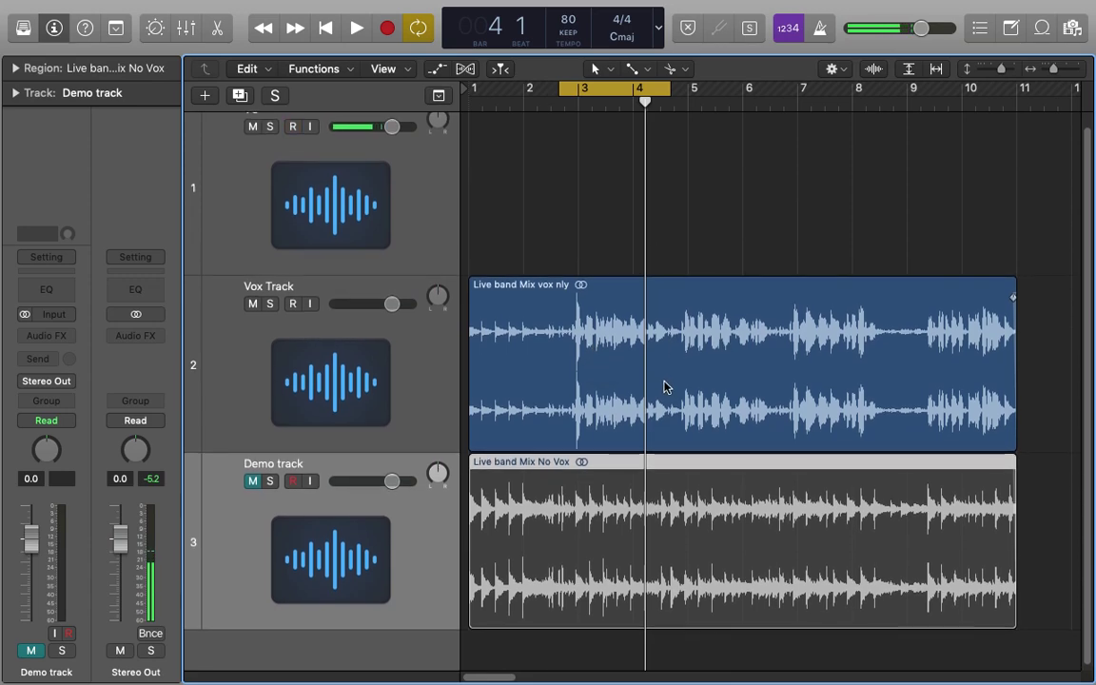
Zoom in around the playhead and drag it back to bar 3 beat 3.
key(super+Right)
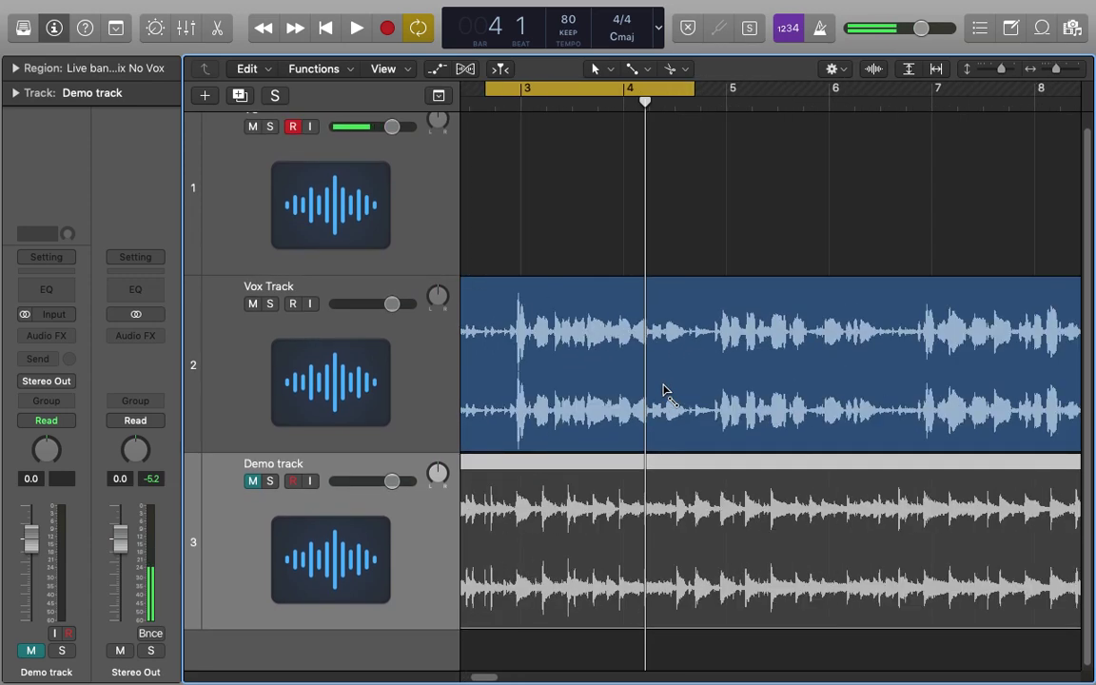
scroll(685, 419, down, 1)
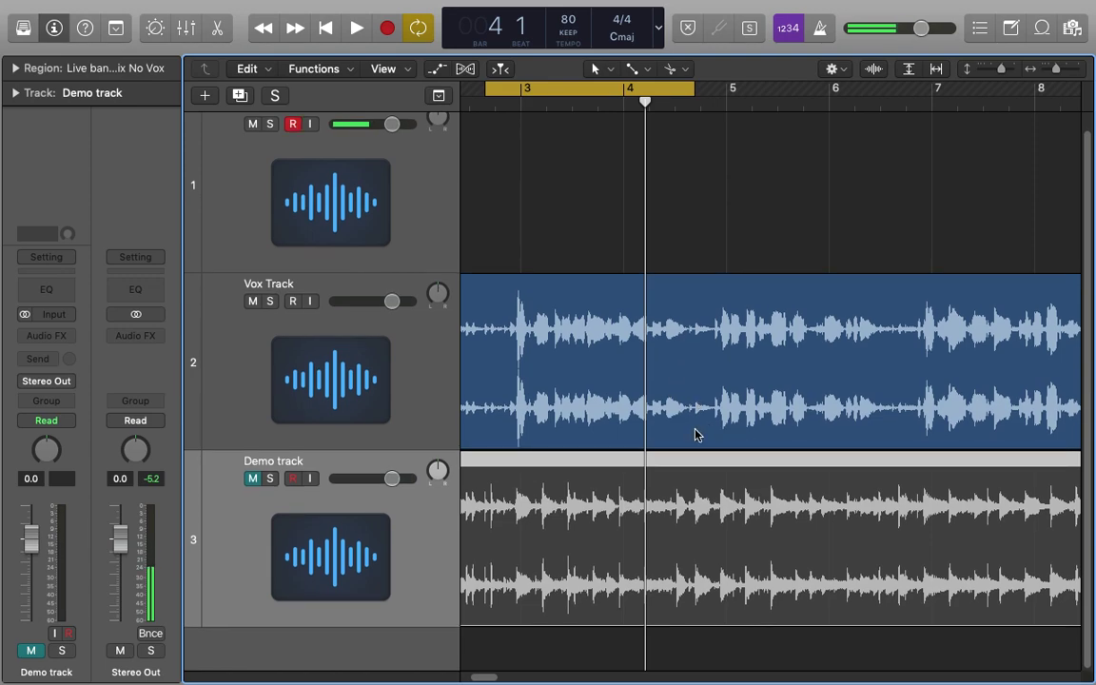
scroll(694, 435, left, 2)
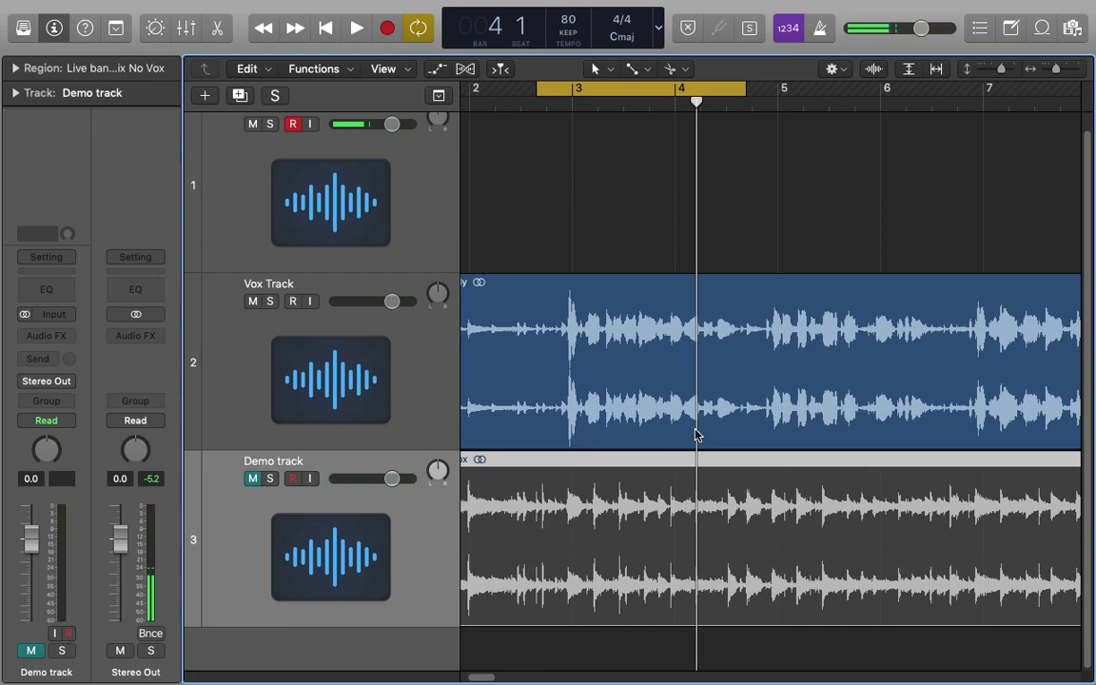
scroll(694, 434, left, 4)
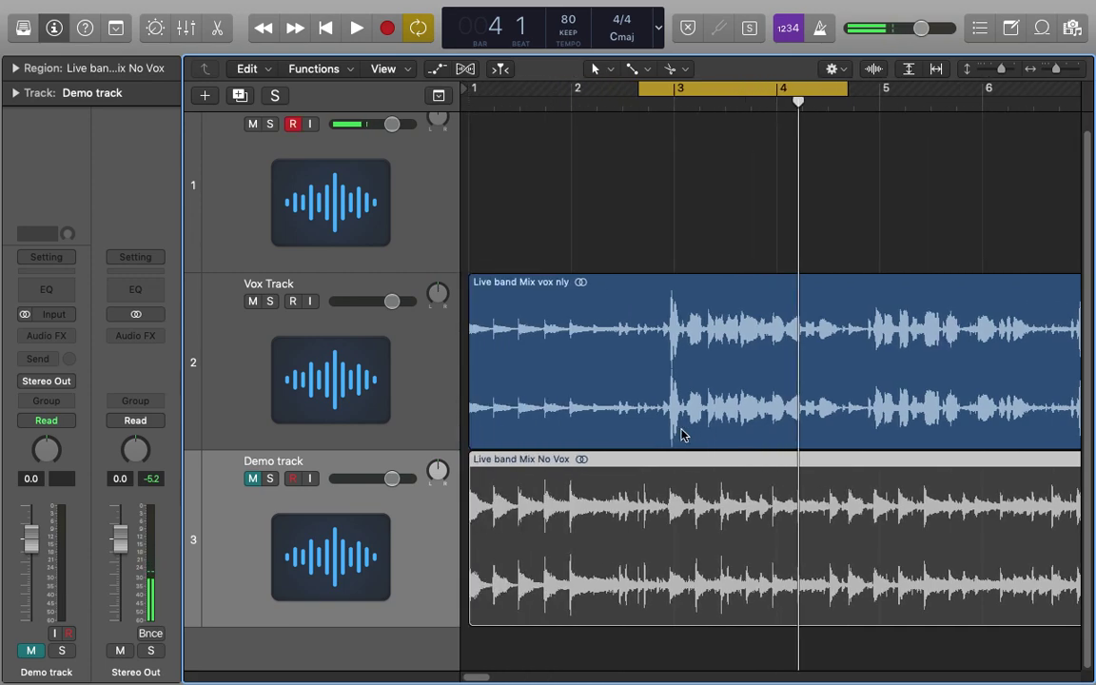
scroll(681, 435, right, 2)
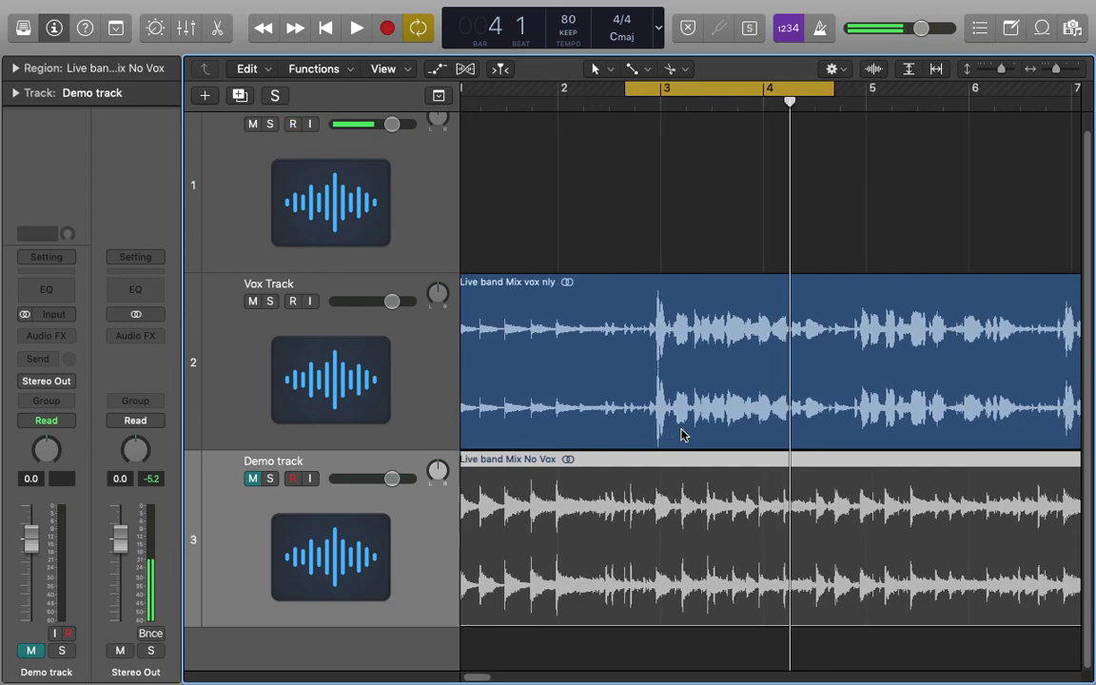
scroll(681, 434, left, 2)
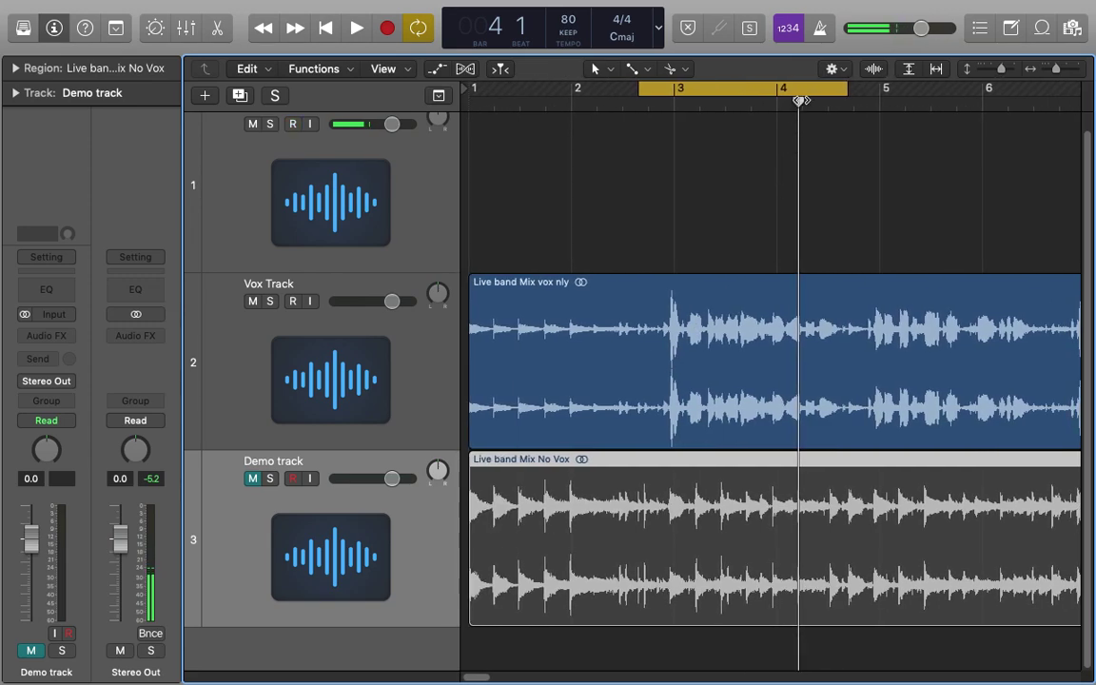
drag(799, 99, 744, 111)
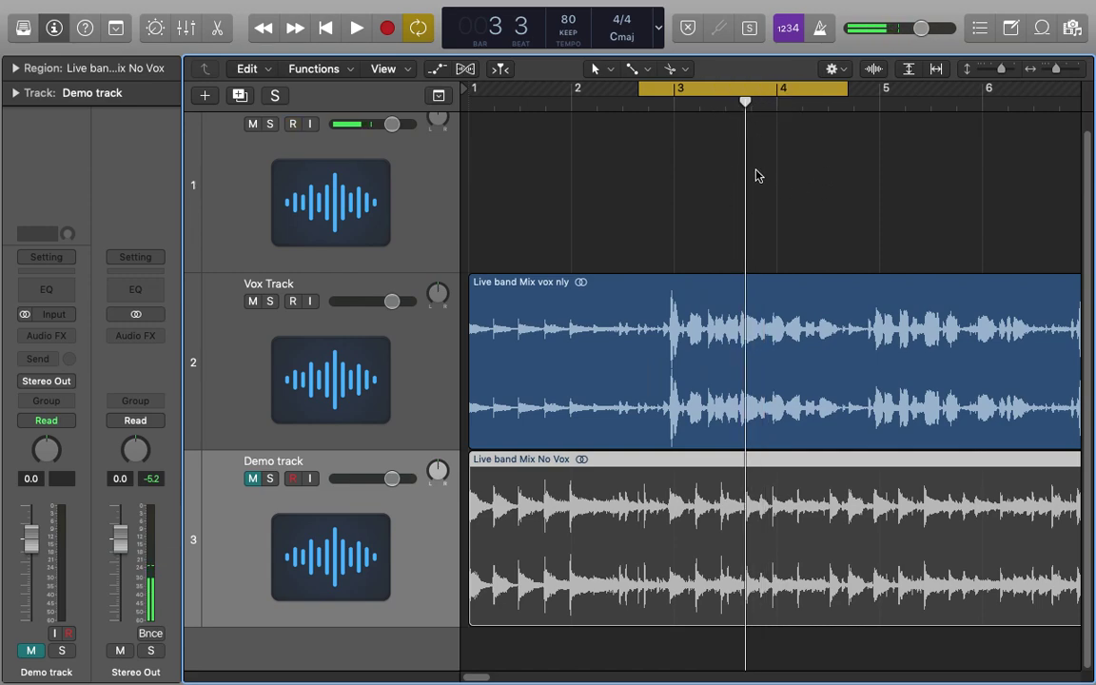
Turn Cycle off and place the playhead just before bar 3.
click(675, 88)
click(614, 102)
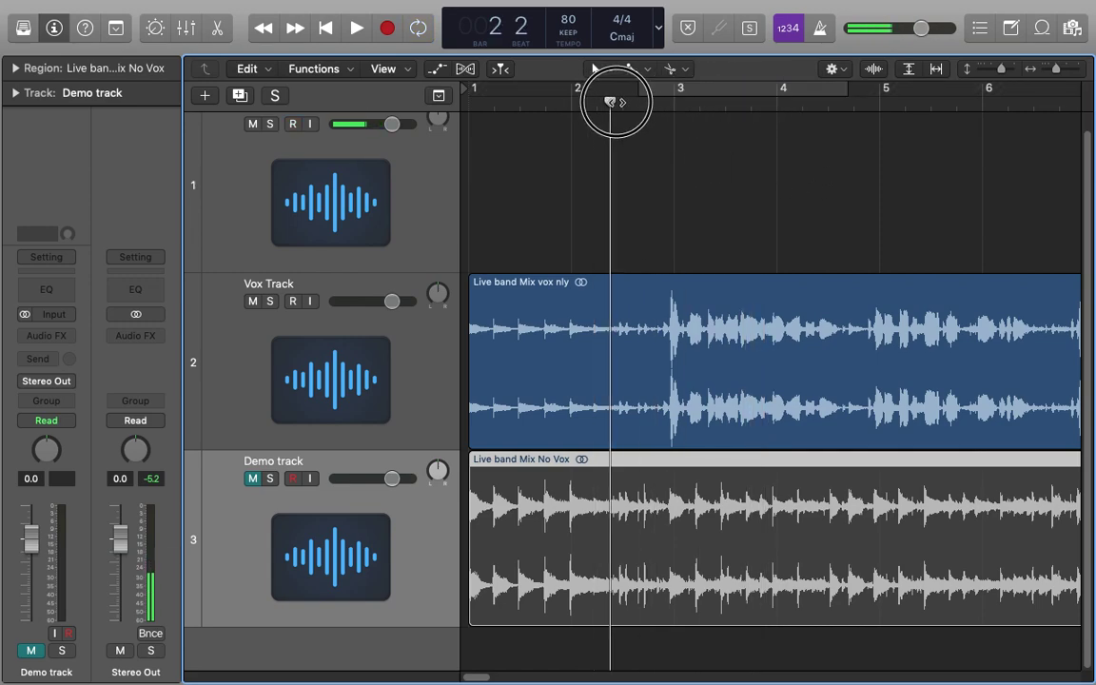
drag(613, 102, 648, 102)
Unmute the Demo track, bypass the Vox Track Compressor, and raise its Make Up to 2.0 dB.
click(211, 301)
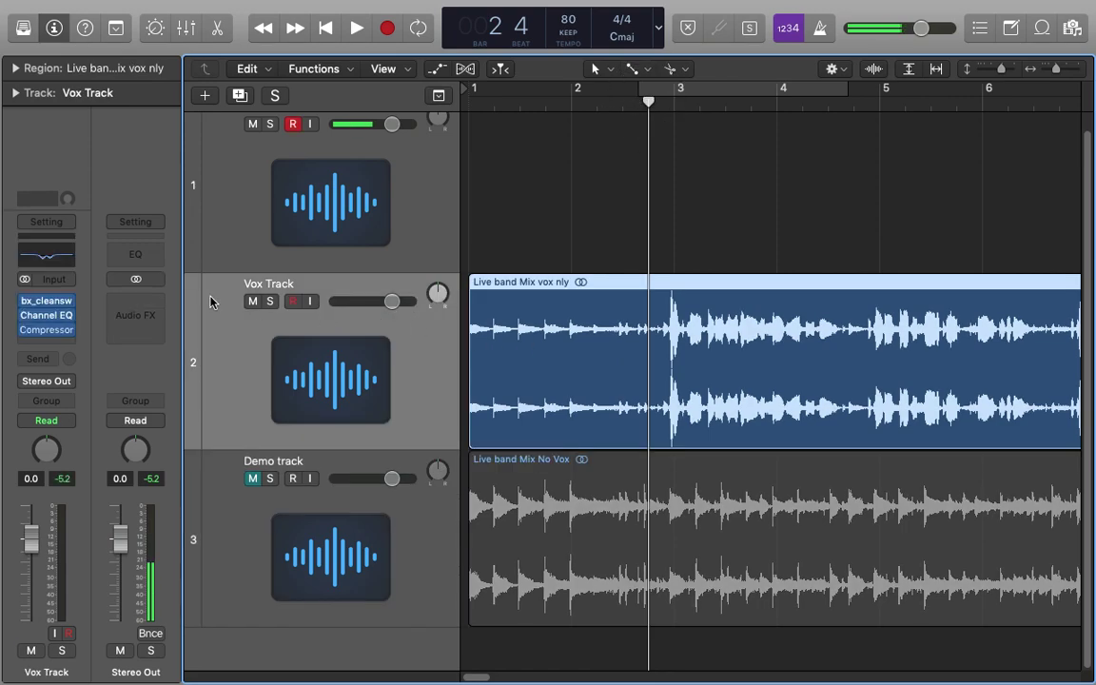
click(253, 479)
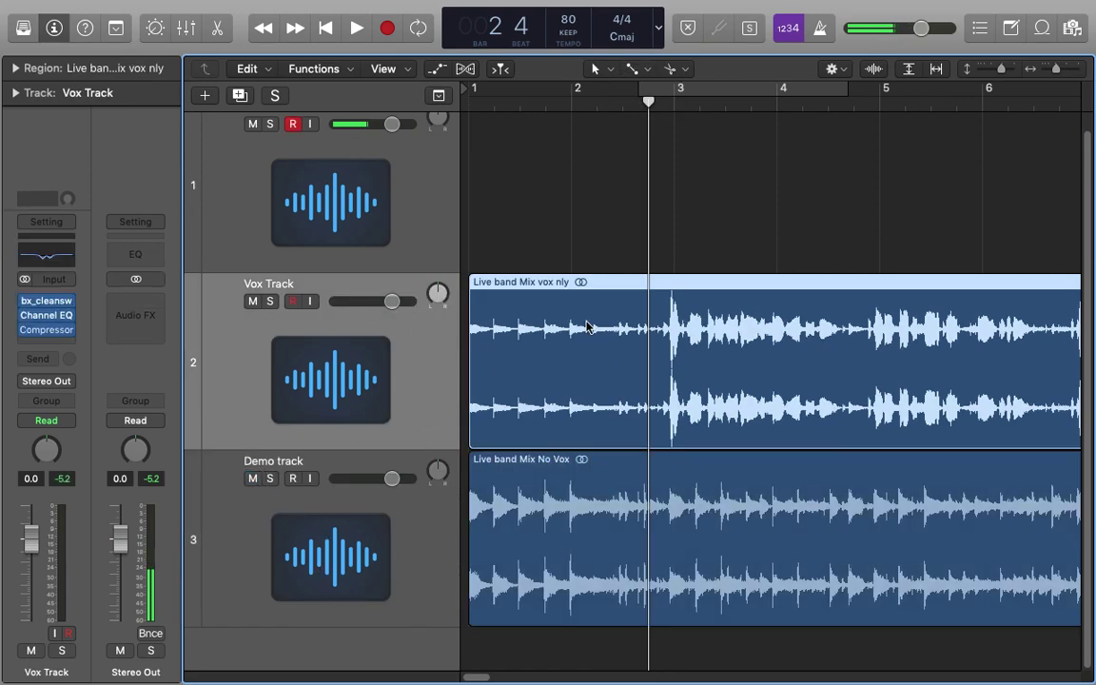
click(23, 329)
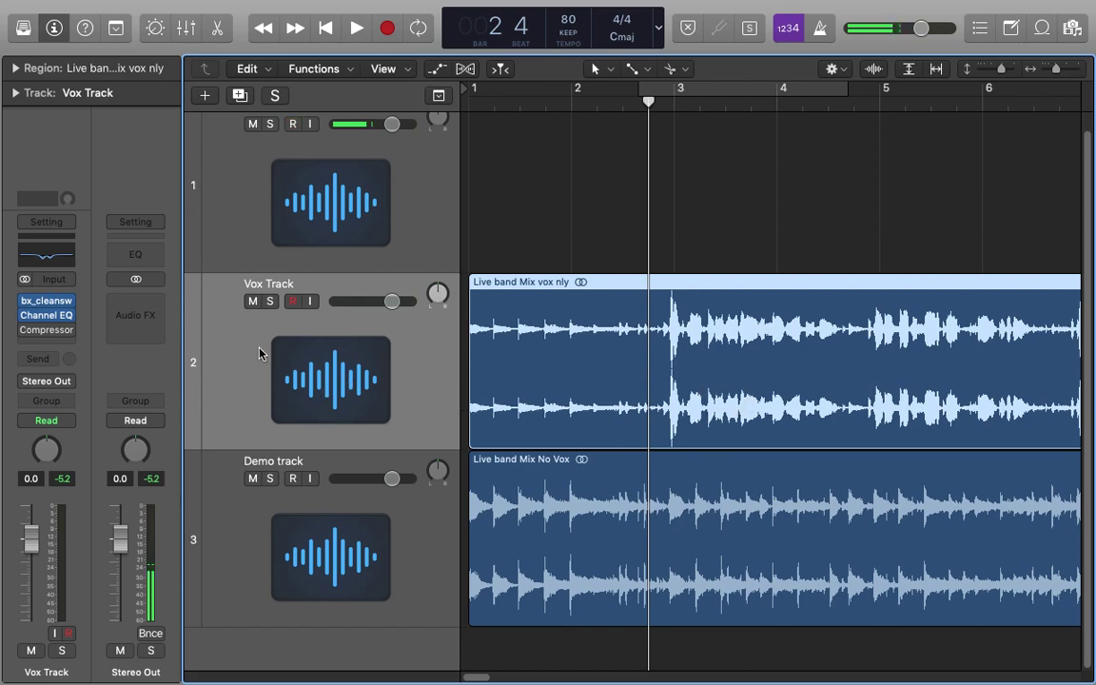
click(45, 329)
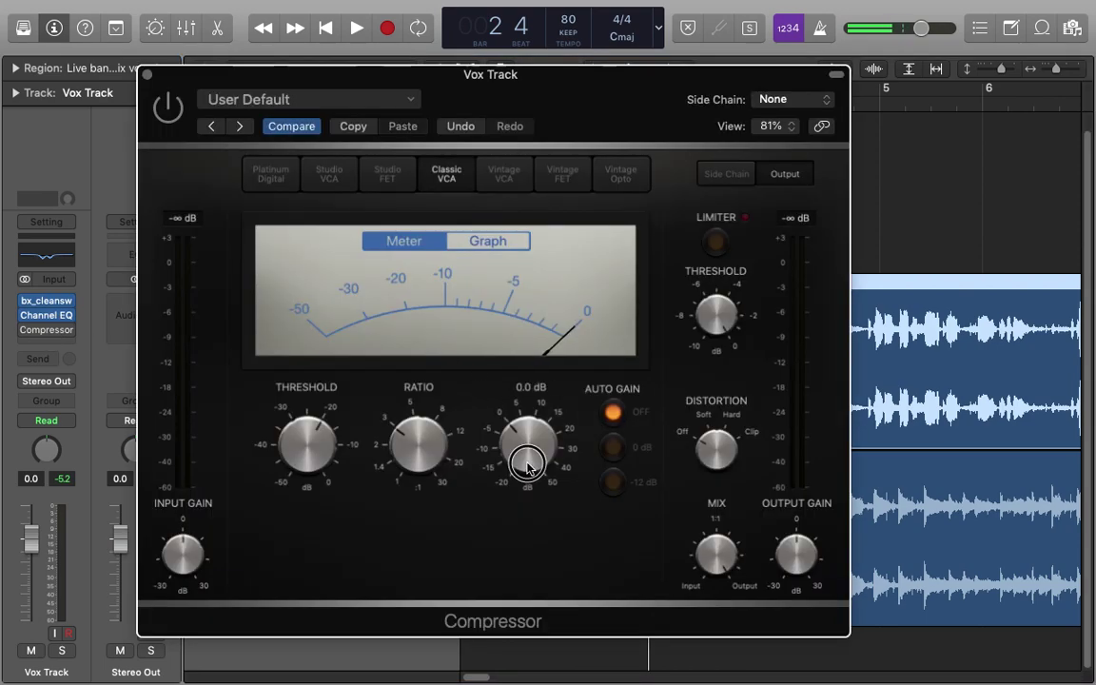
drag(528, 463, 527, 458)
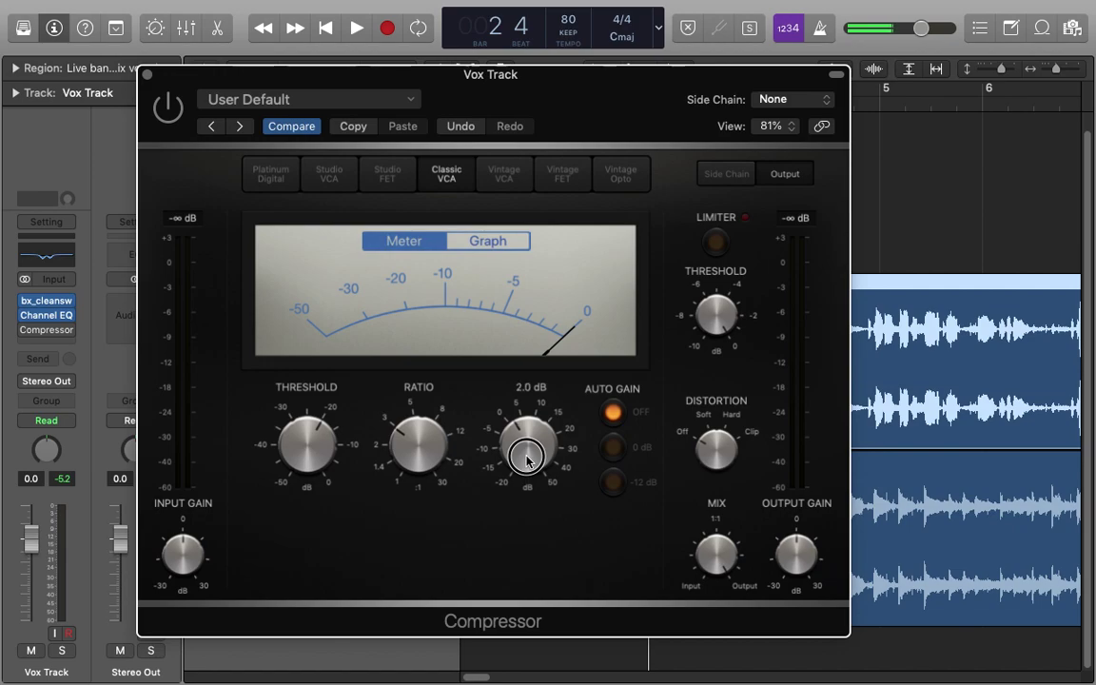
Return the playhead to bar 1, zoom out, and set a cycle range over bars 1–11.
click(147, 75)
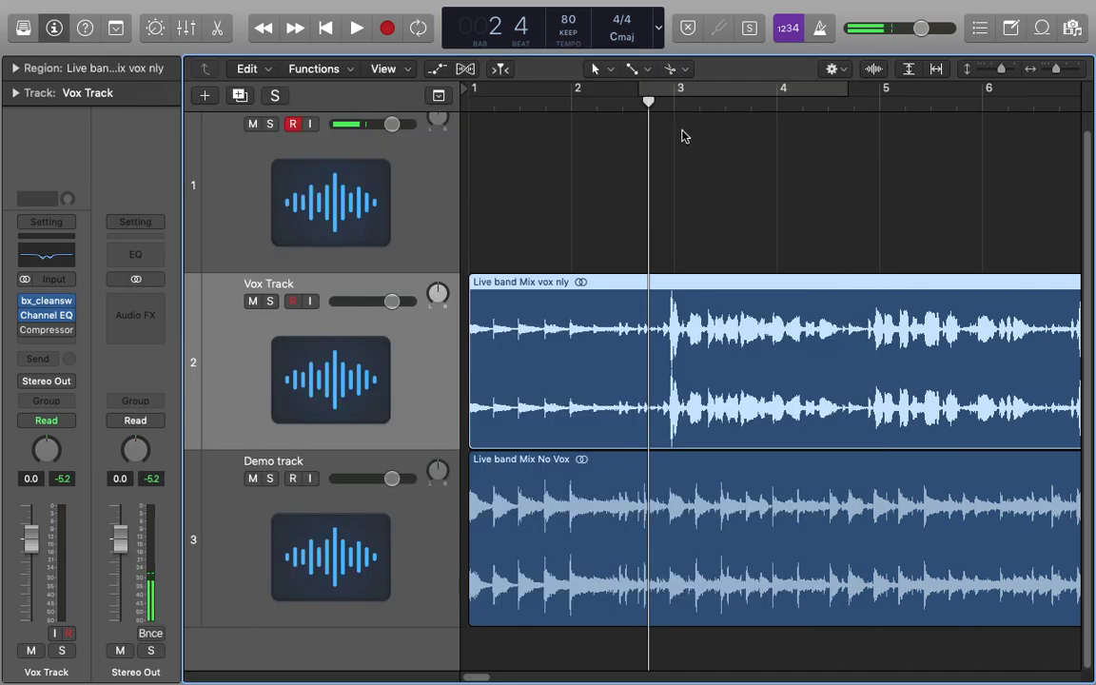
drag(648, 100, 470, 103)
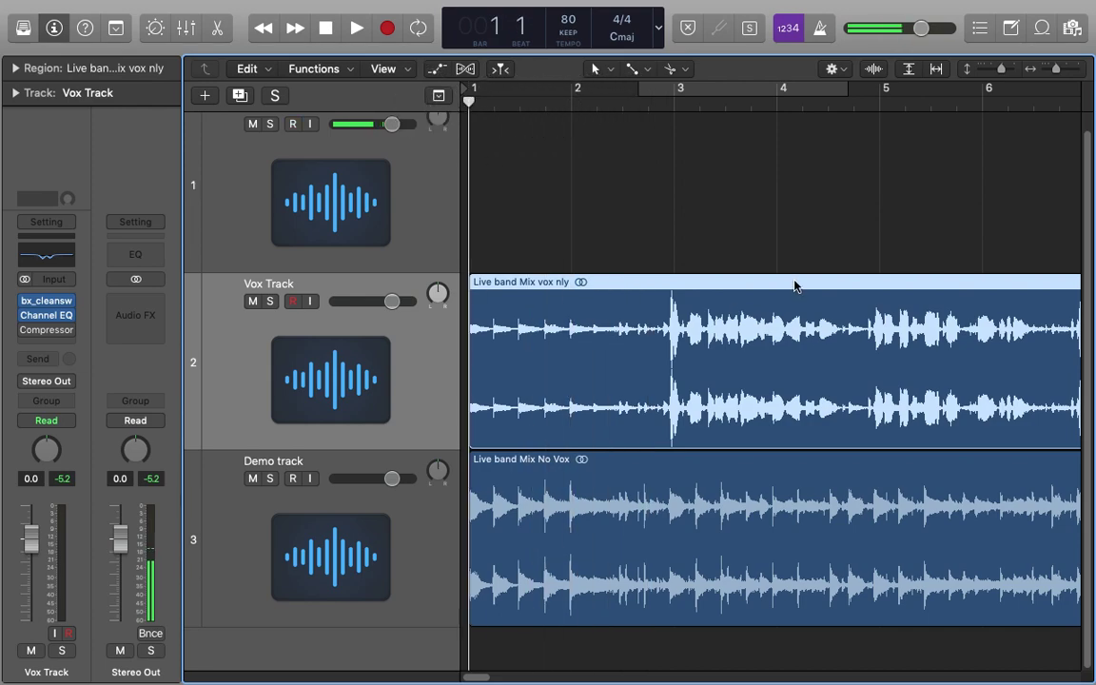
key(super+Left)
key(super+Left)
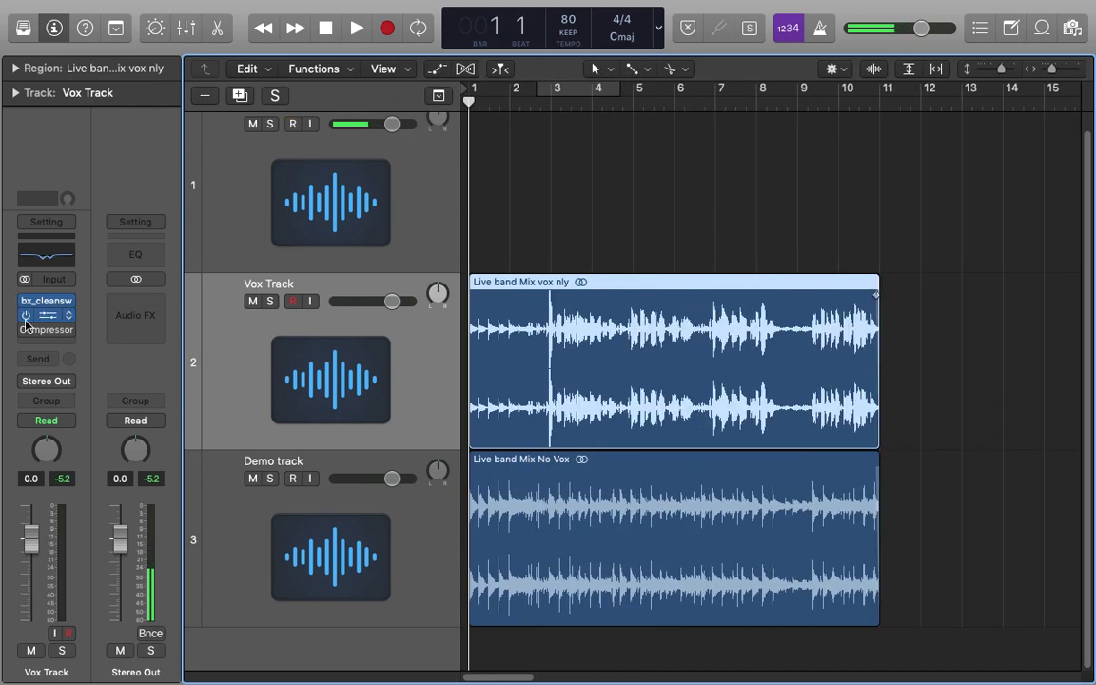
click(53, 333)
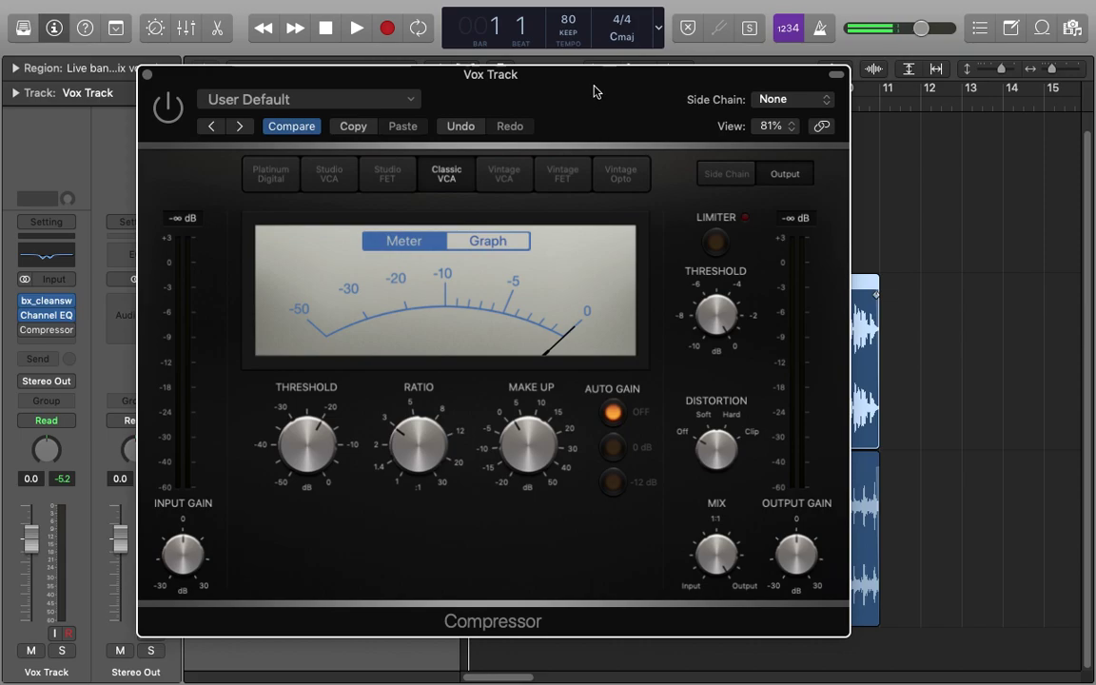
drag(592, 90, 743, 461)
drag(471, 87, 896, 119)
drag(740, 504, 726, 154)
Play the loop, re-enable the Vox Track Compressor mid-playback, then stop playback.
key(space)
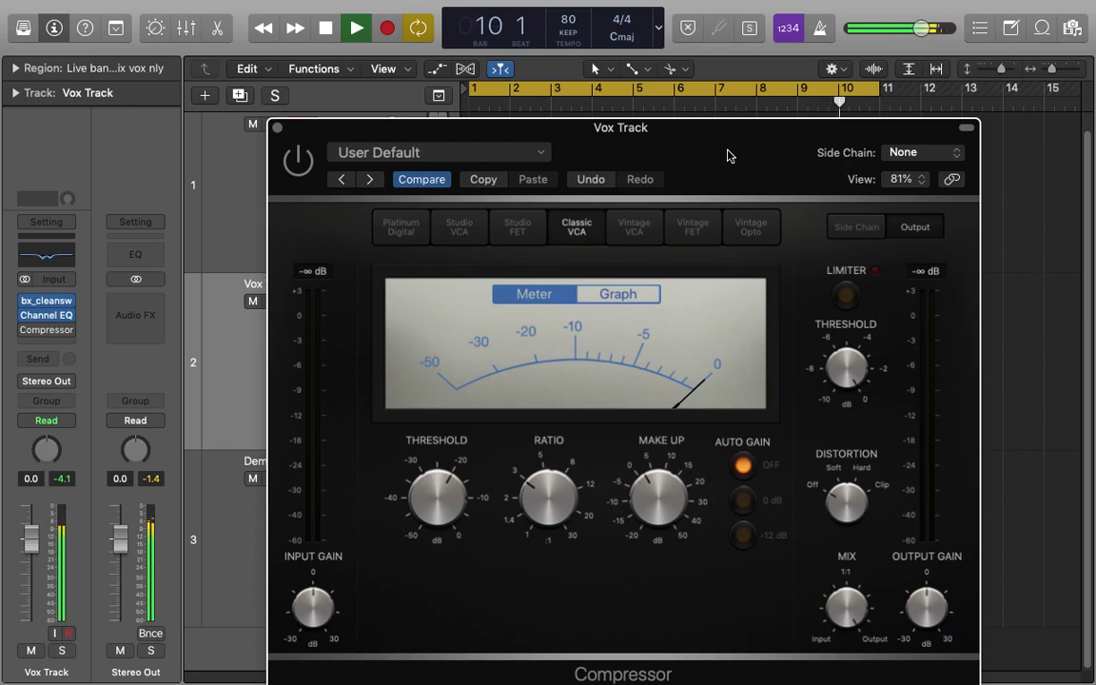
click(298, 162)
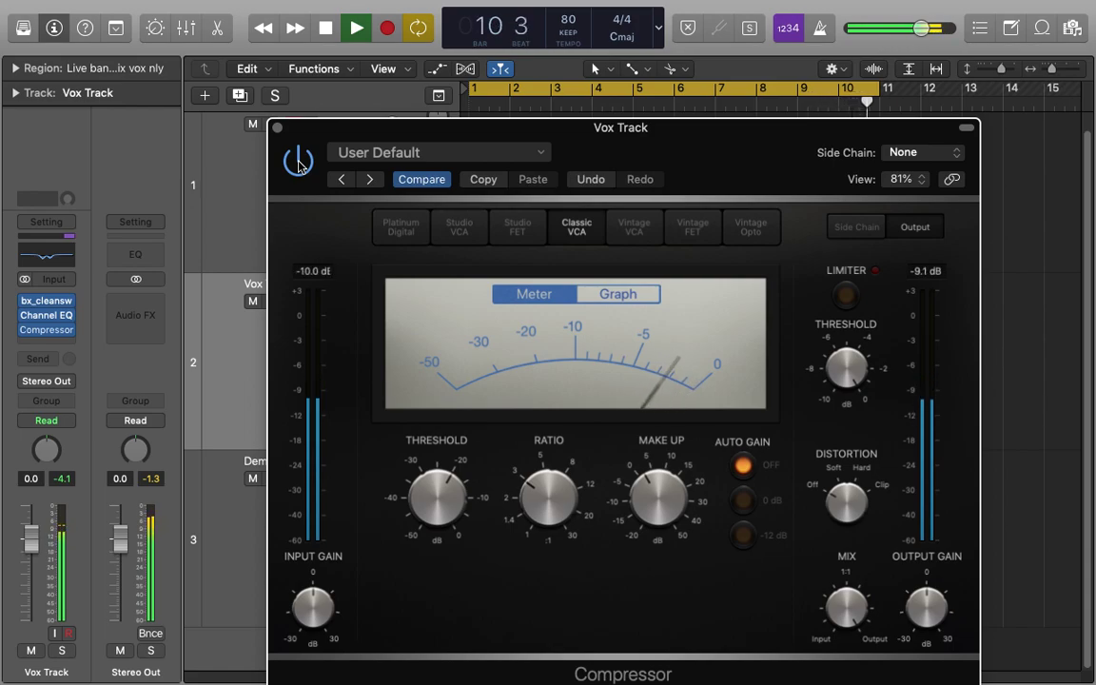
key(space)
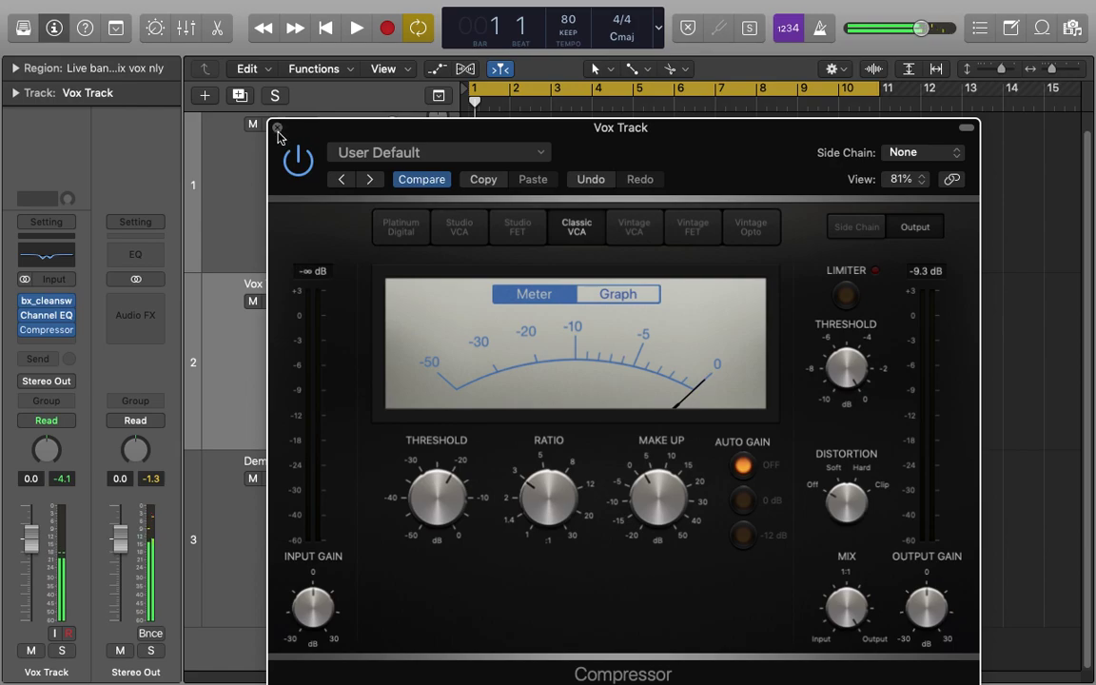
Close the Compressor window, select the Vox region, and zoom in to bars 1–6.
click(276, 126)
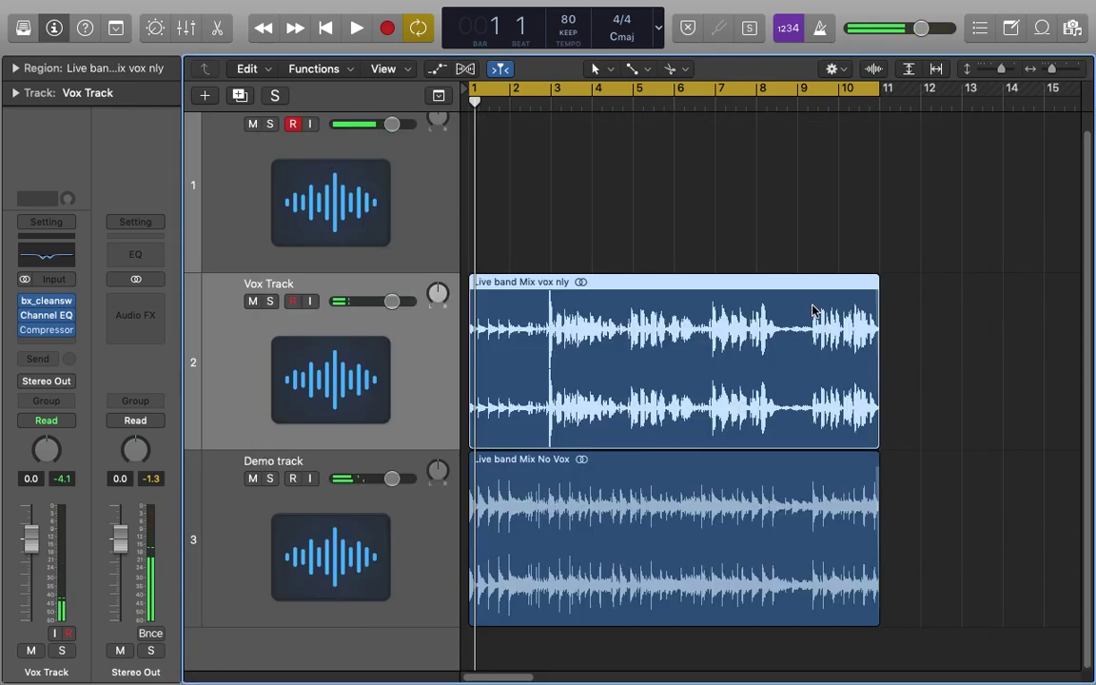
scroll(802, 303, right, 2)
scroll(802, 304, left, 2)
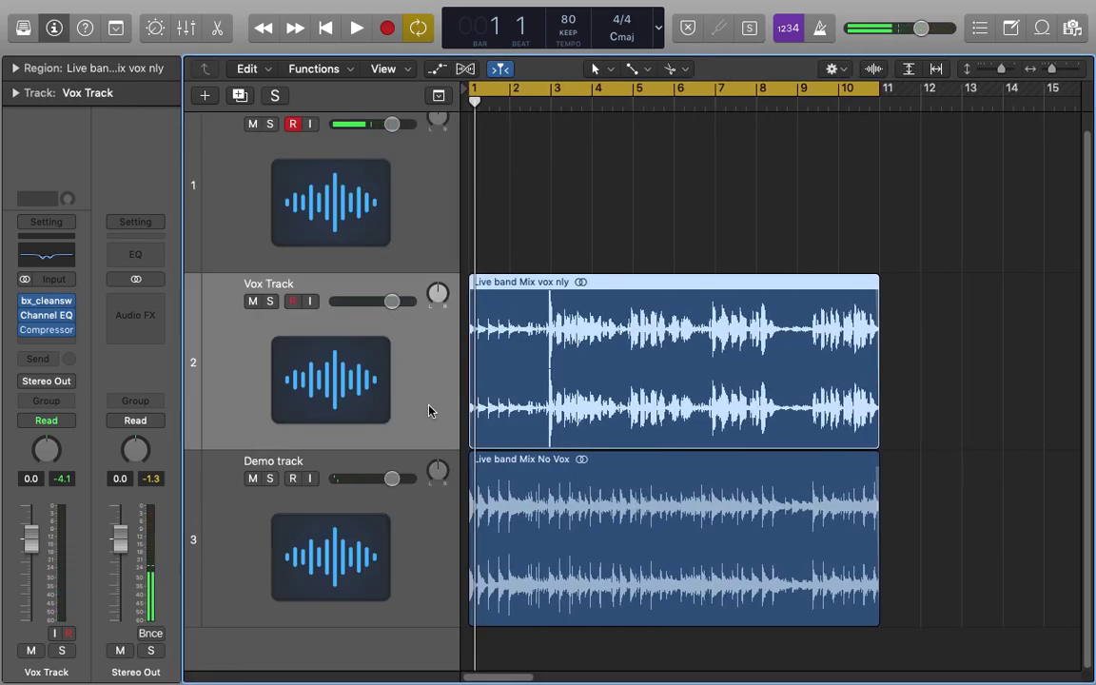
click(415, 244)
click(624, 372)
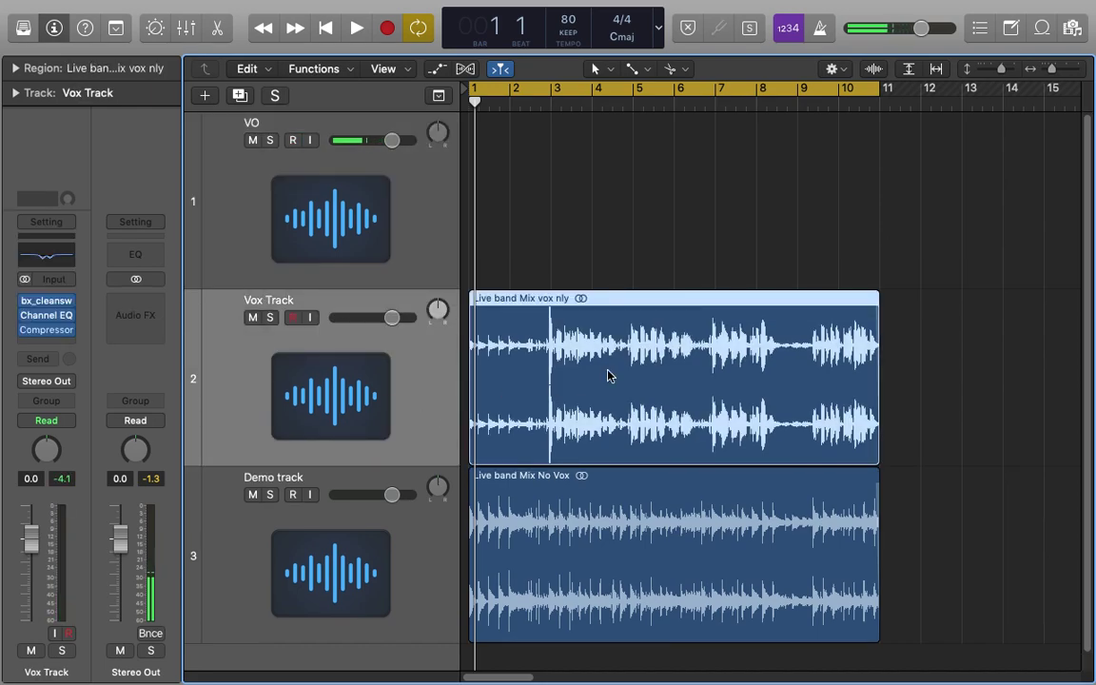
key(super+Right)
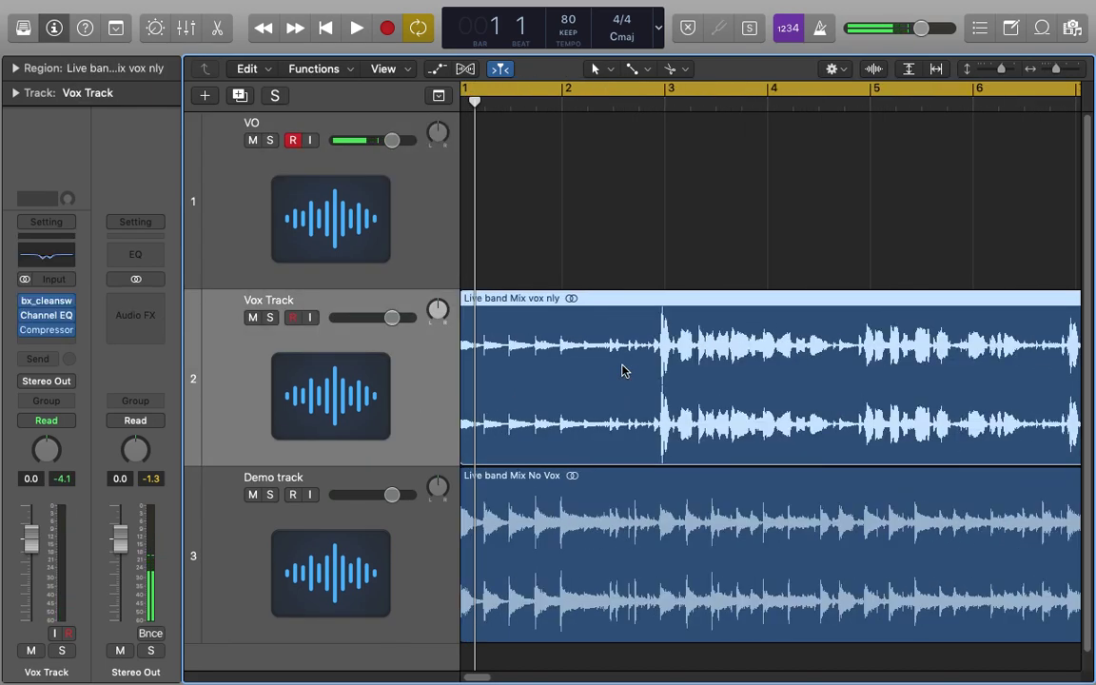
scroll(624, 369, right, 2)
scroll(656, 366, left, 2)
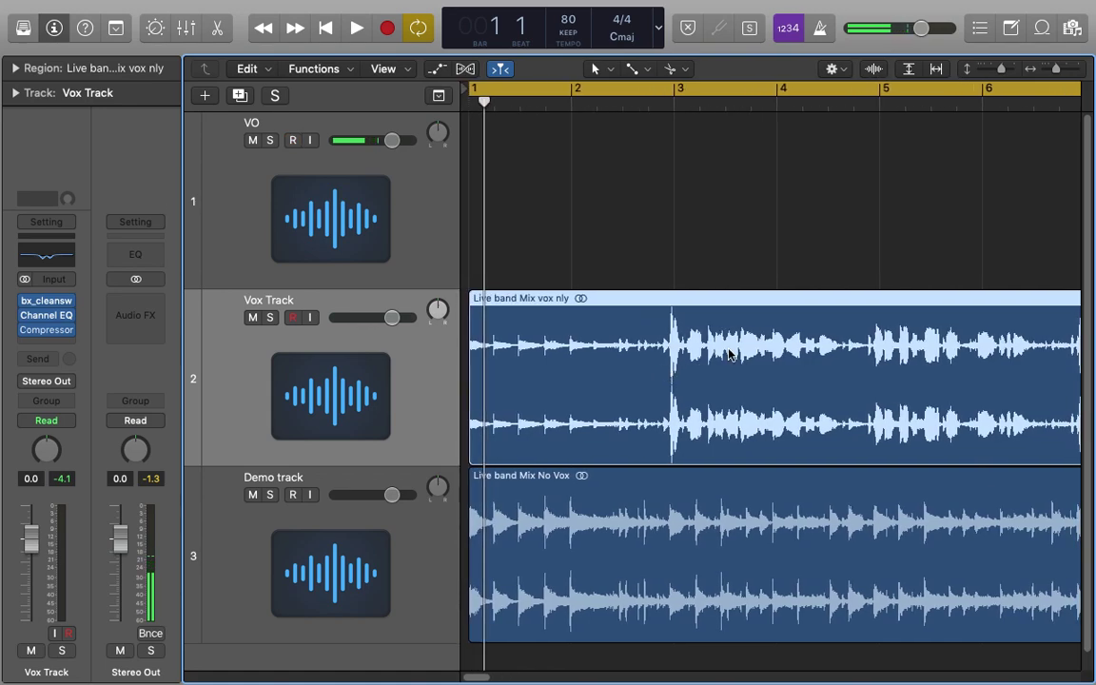
Record-enable the VO track, then reselect the Vox Track to show its insert chain.
click(428, 204)
click(430, 398)
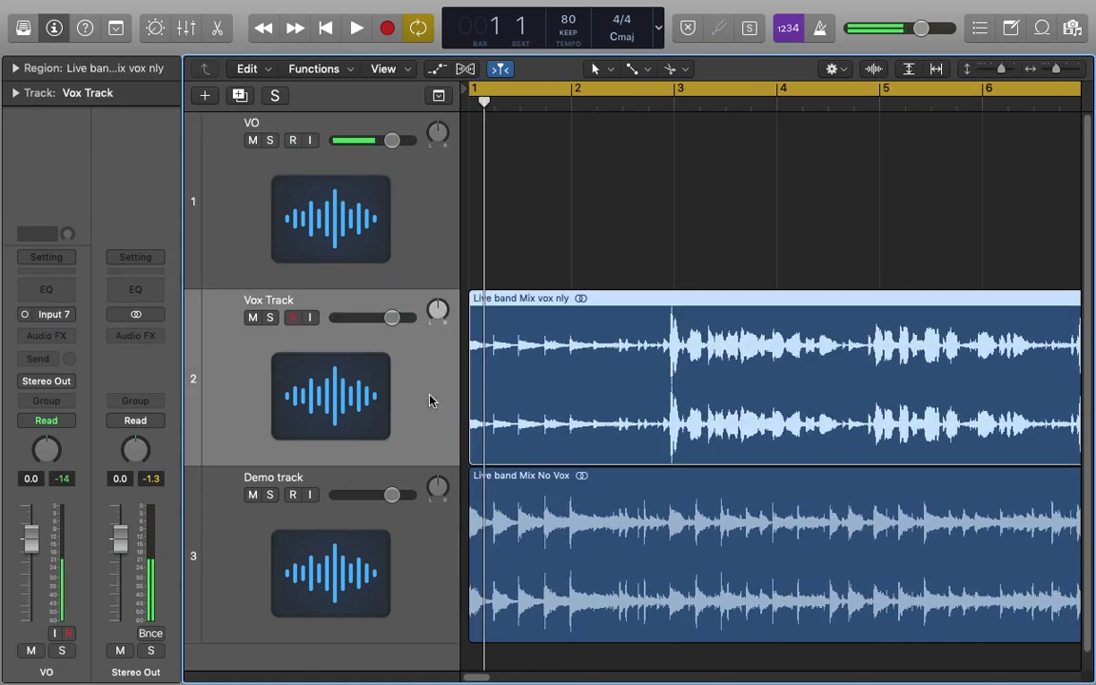
click(424, 509)
click(430, 256)
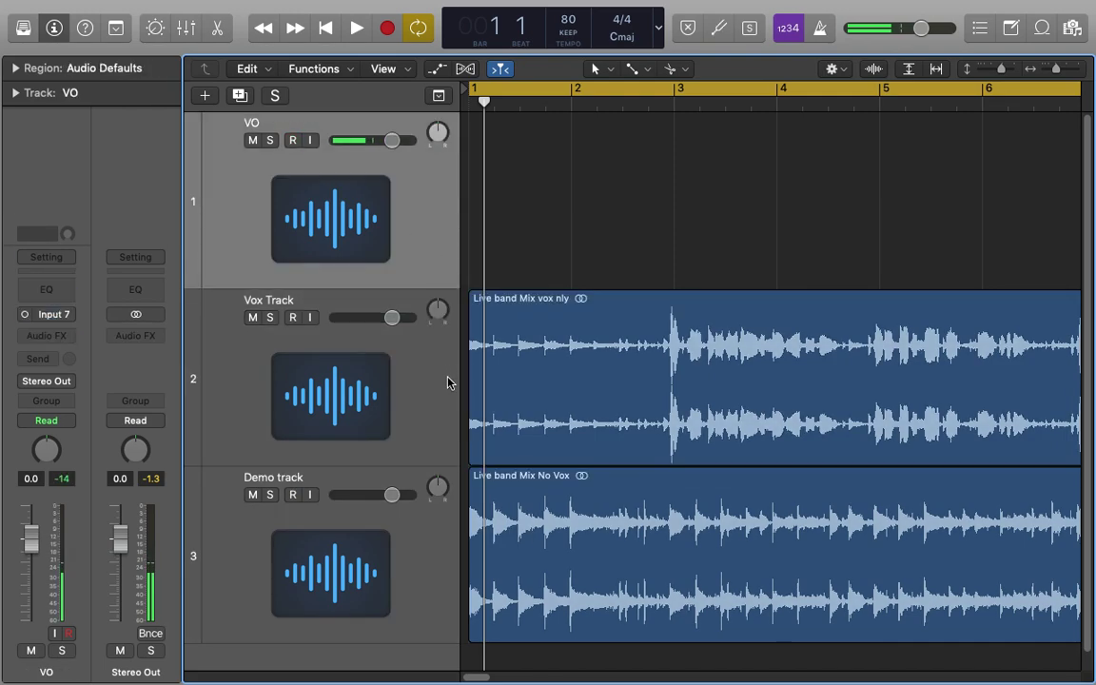
key(alt+ctrl+r)
click(447, 381)
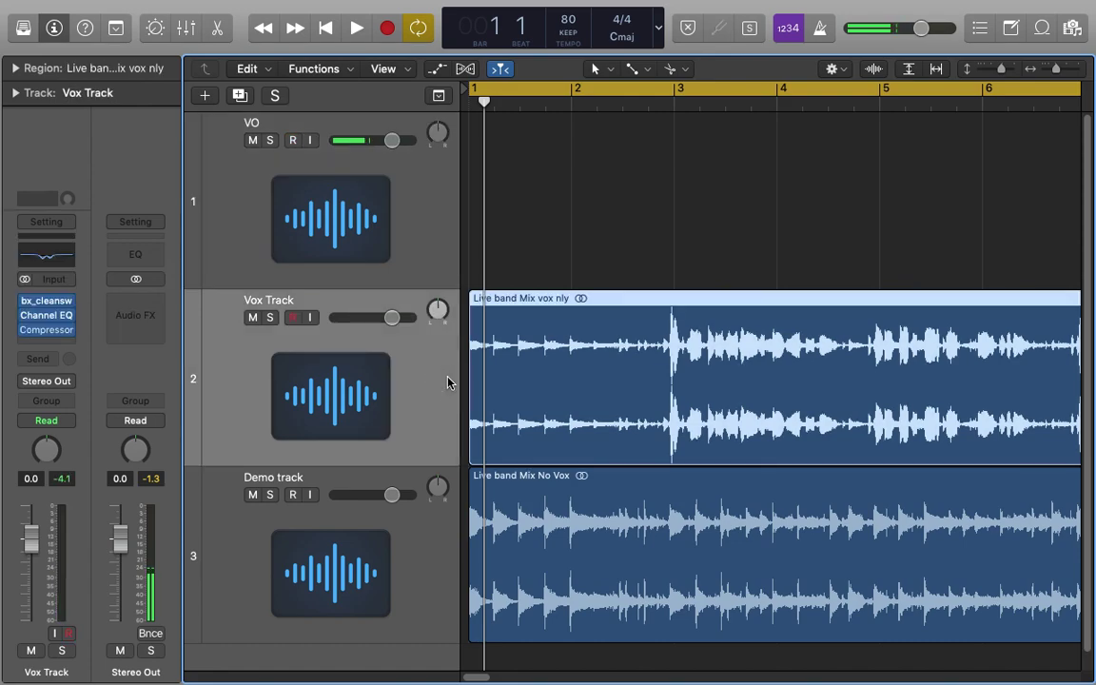